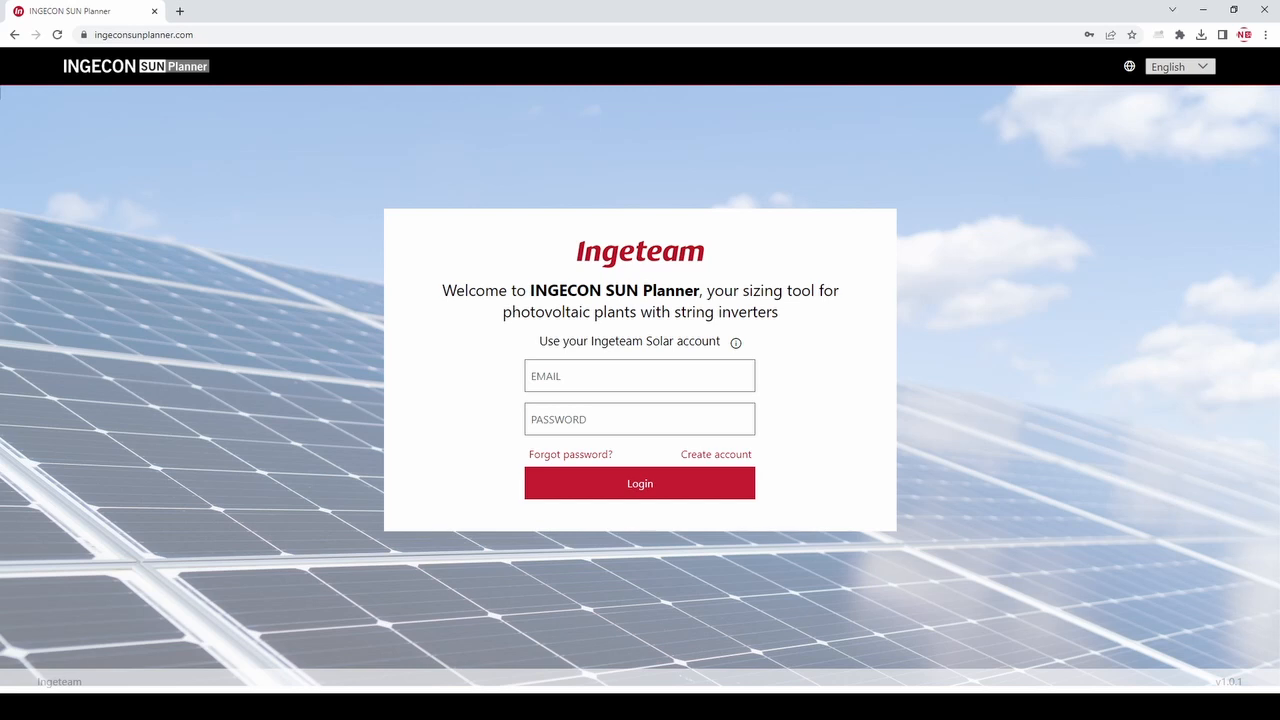
Step: View the new user registration form and return to the login form without registering
mouse_move(736, 344)
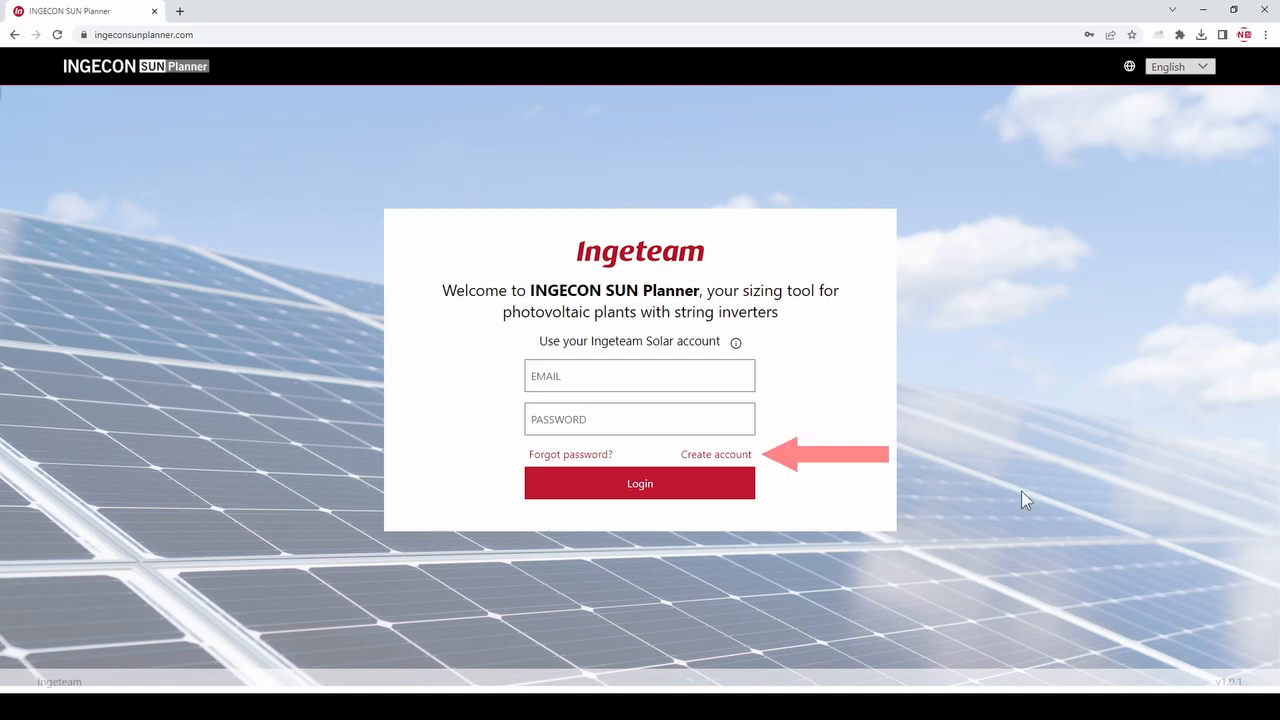
left_click(714, 456)
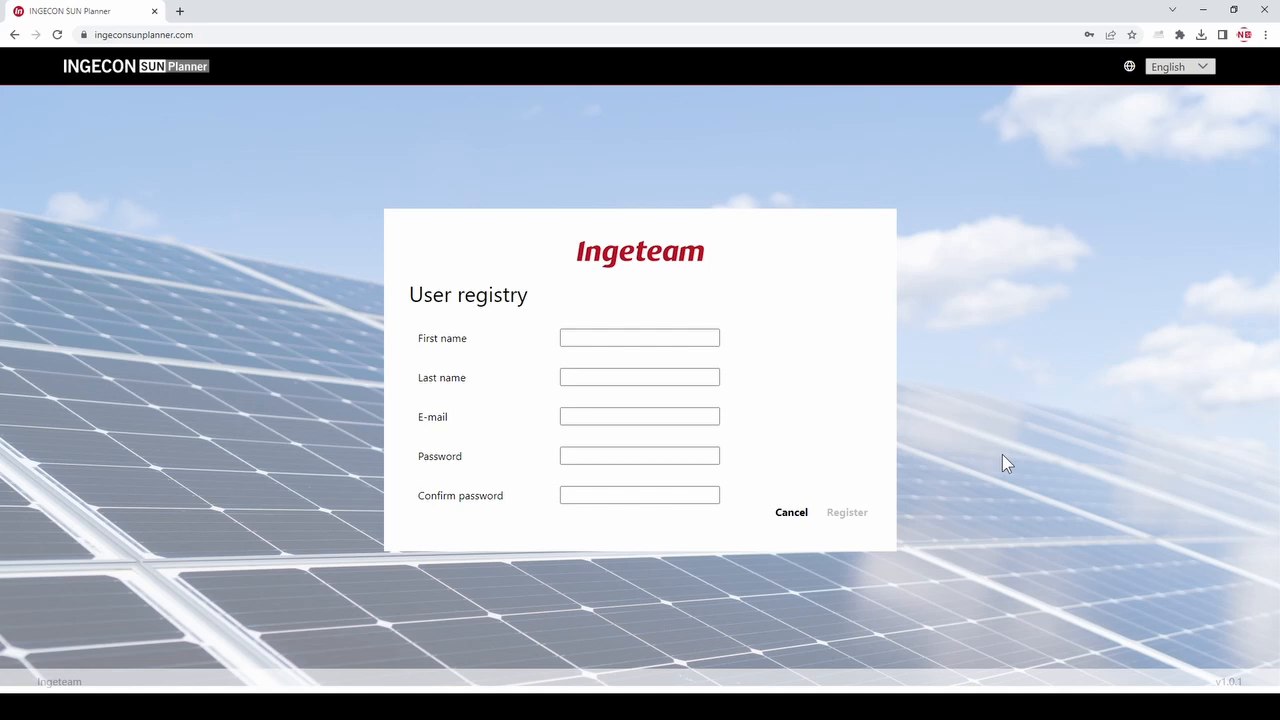
left_click(790, 515)
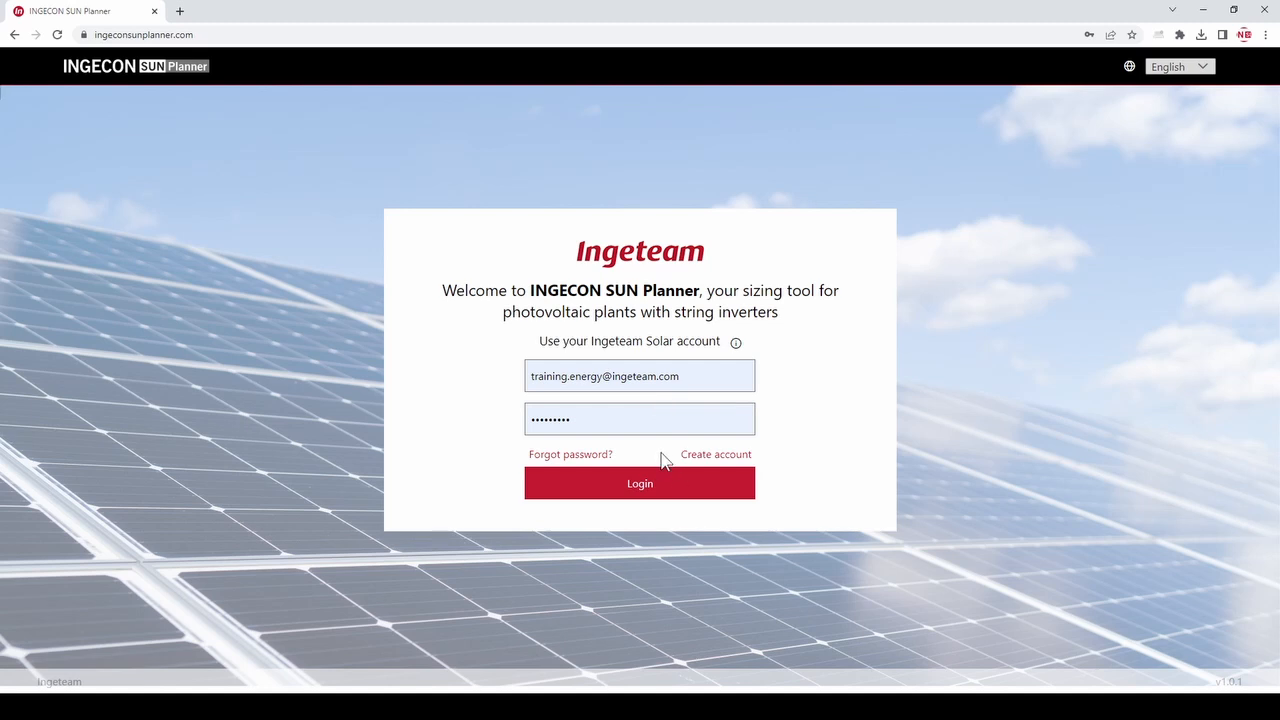
Step: Log in to the Ingeteam Solar account and start a new plant named Example for the client Client1
left_click(638, 484)
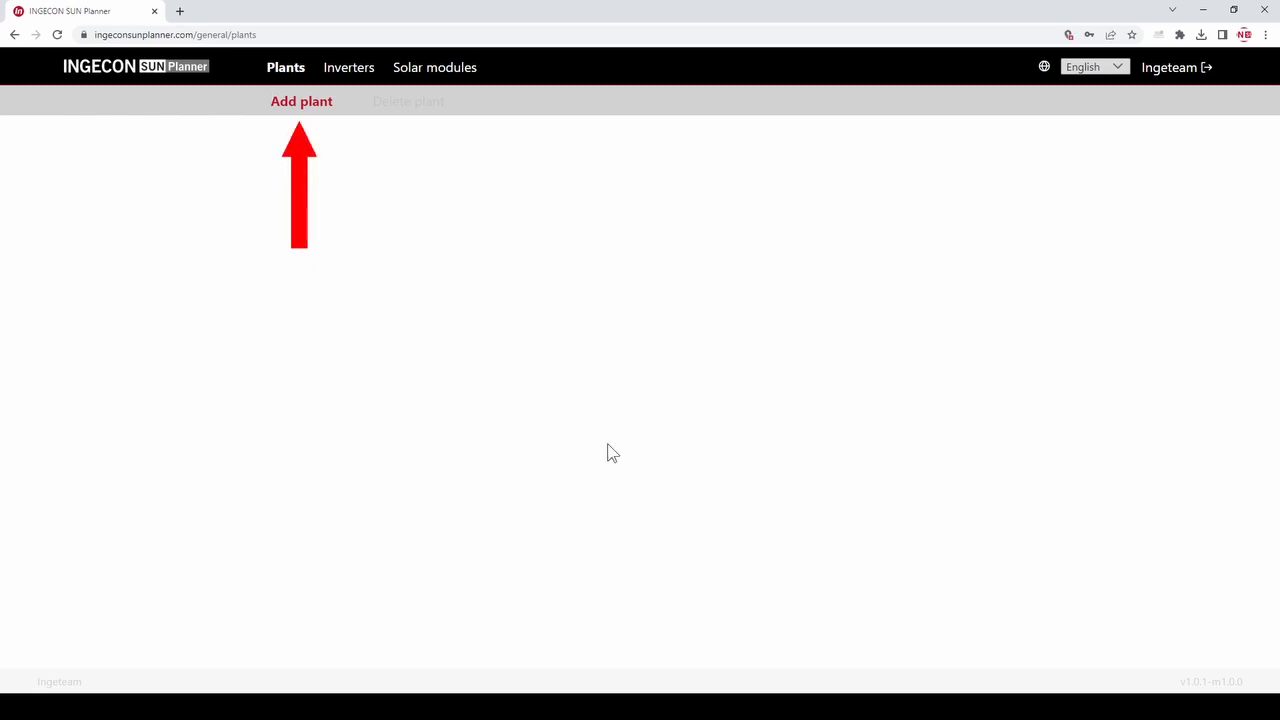
left_click(297, 104)
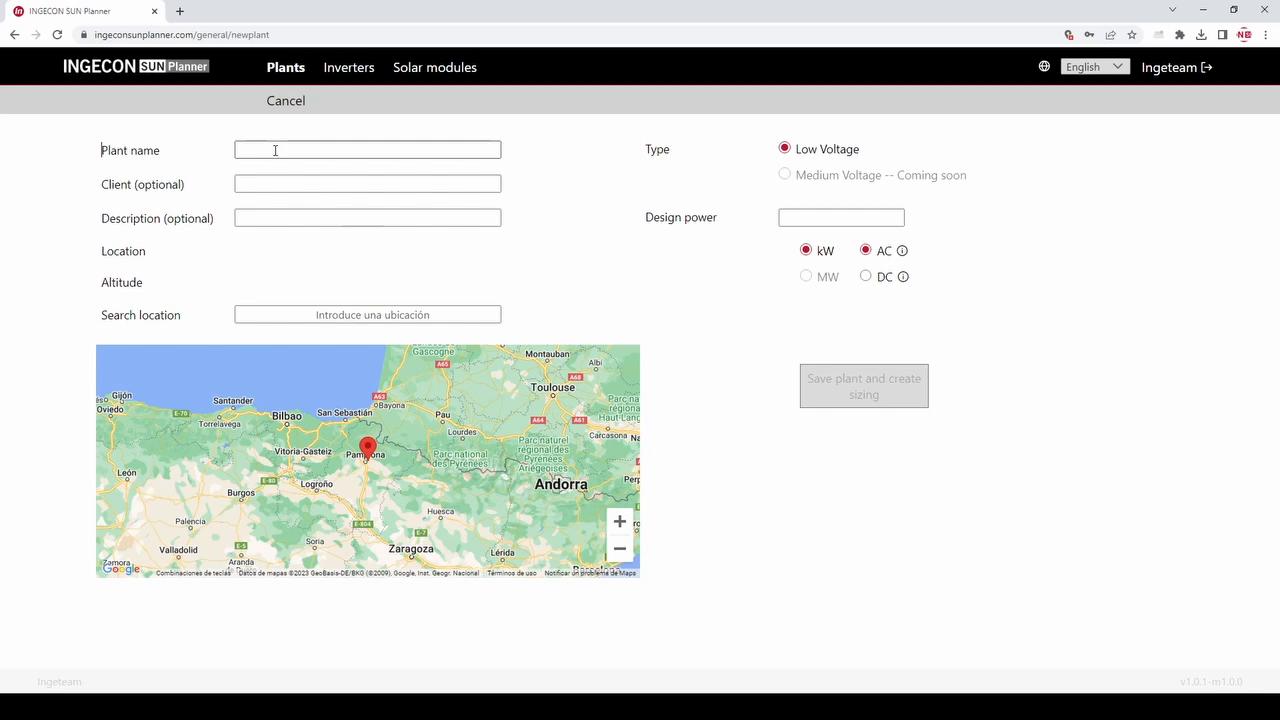
left_click(275, 150)
type("Example")
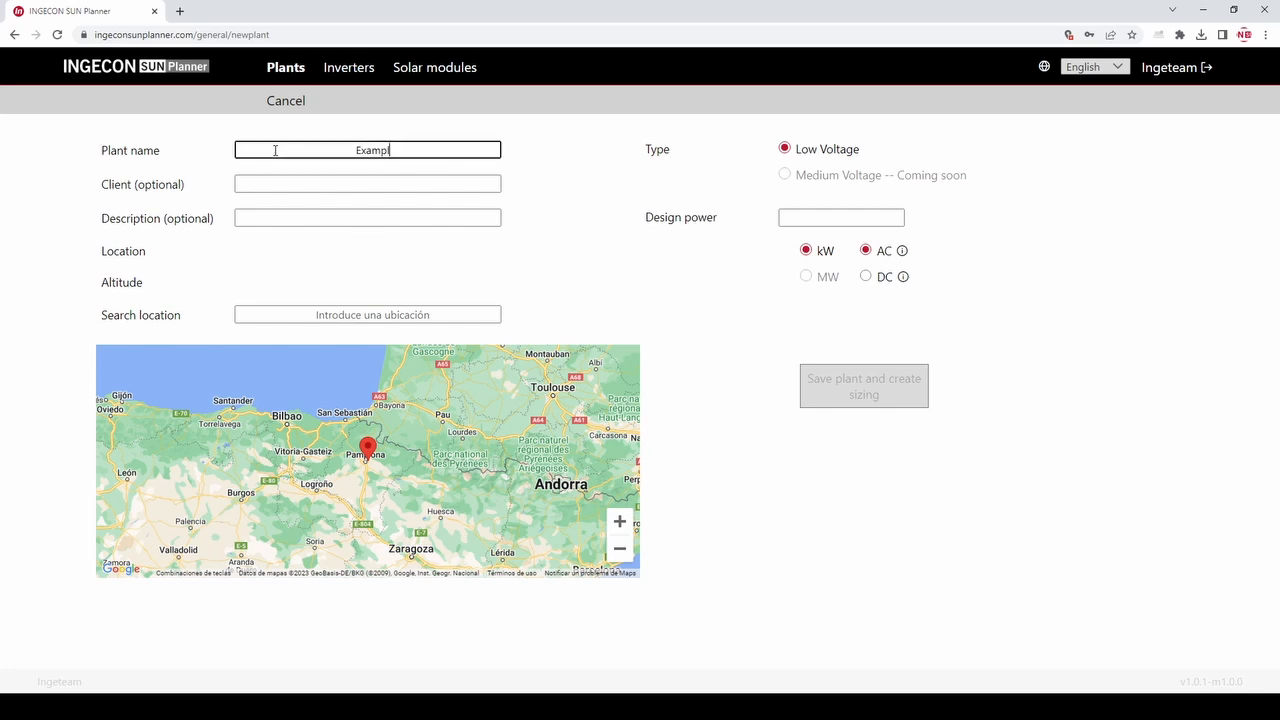
left_click(339, 184)
type("Client1")
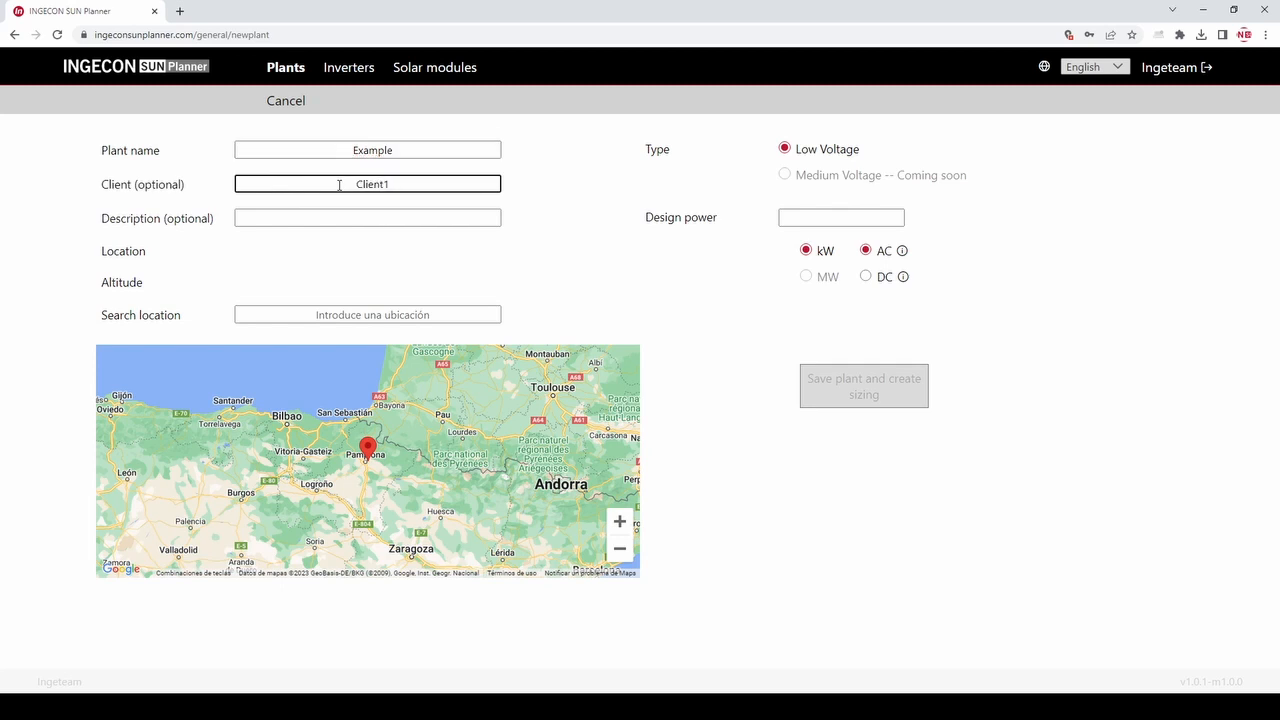
key("Tab")
Step: Place the plant's map marker just east of Pamplona, at latitude 42.818° and longitude -1.598°
left_click(366, 314)
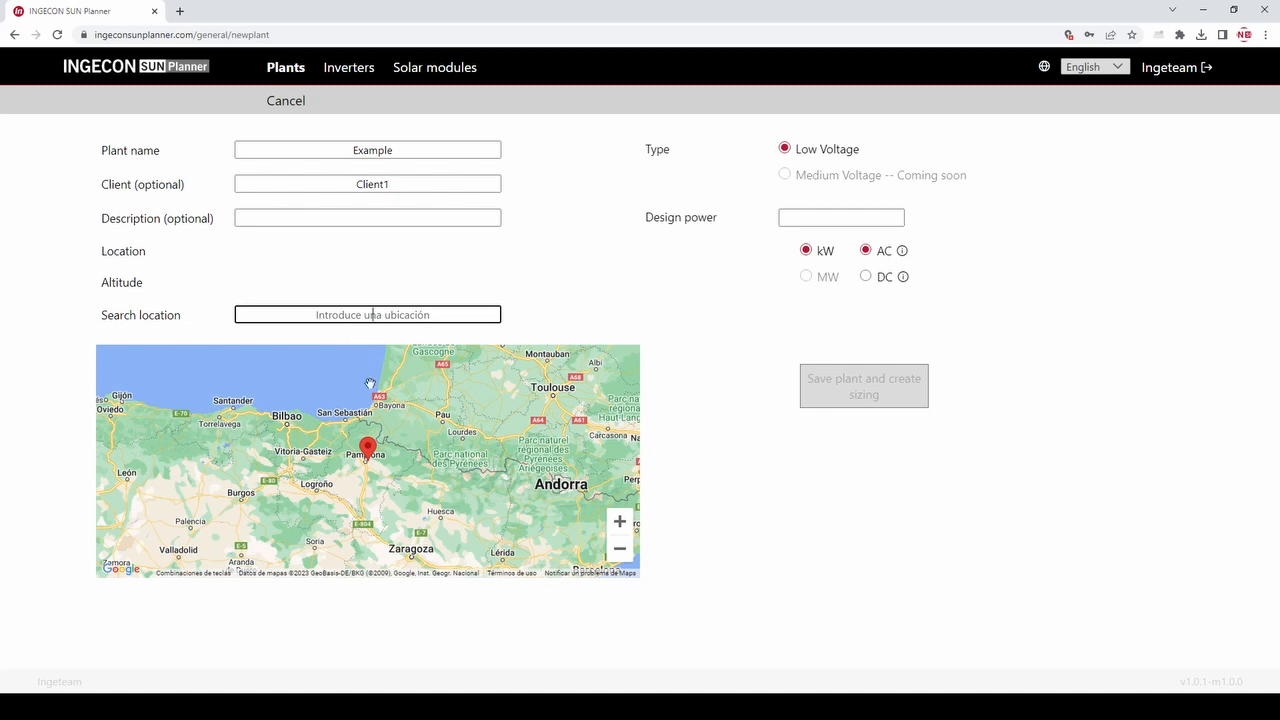
left_click(620, 521)
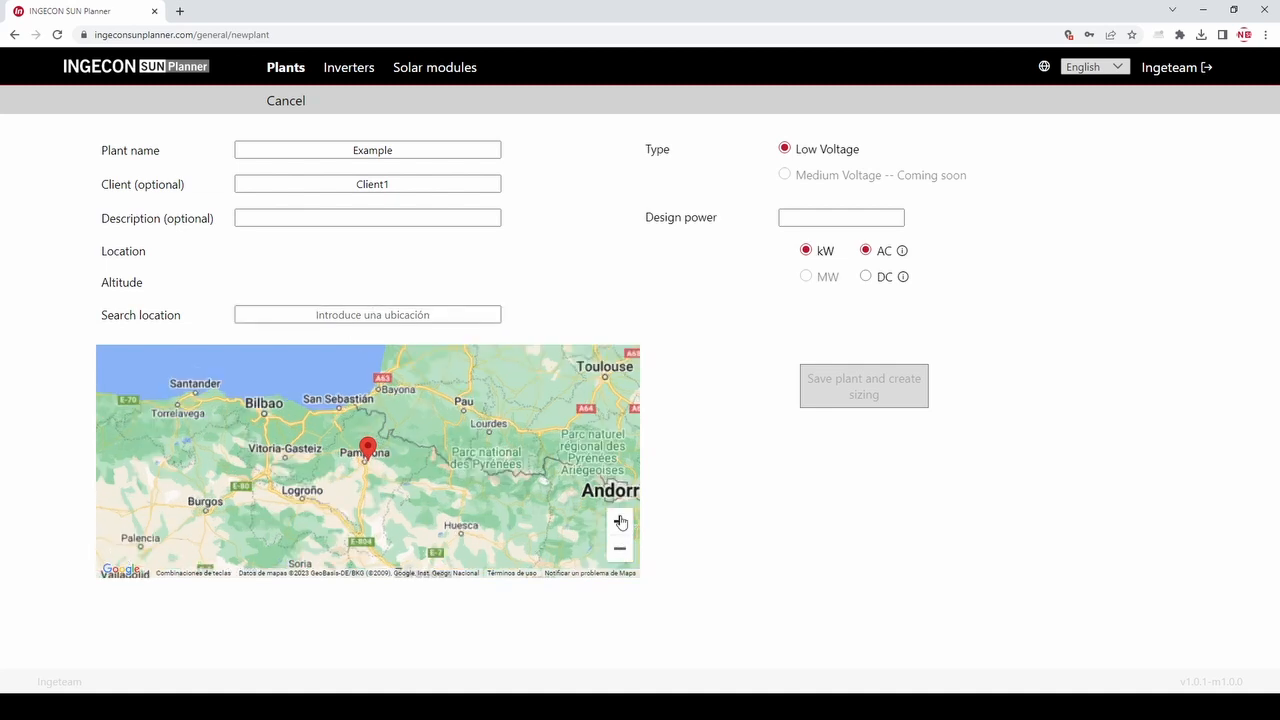
left_click(620, 521)
left_click(620, 521)
left_click(620, 521)
left_click(620, 521)
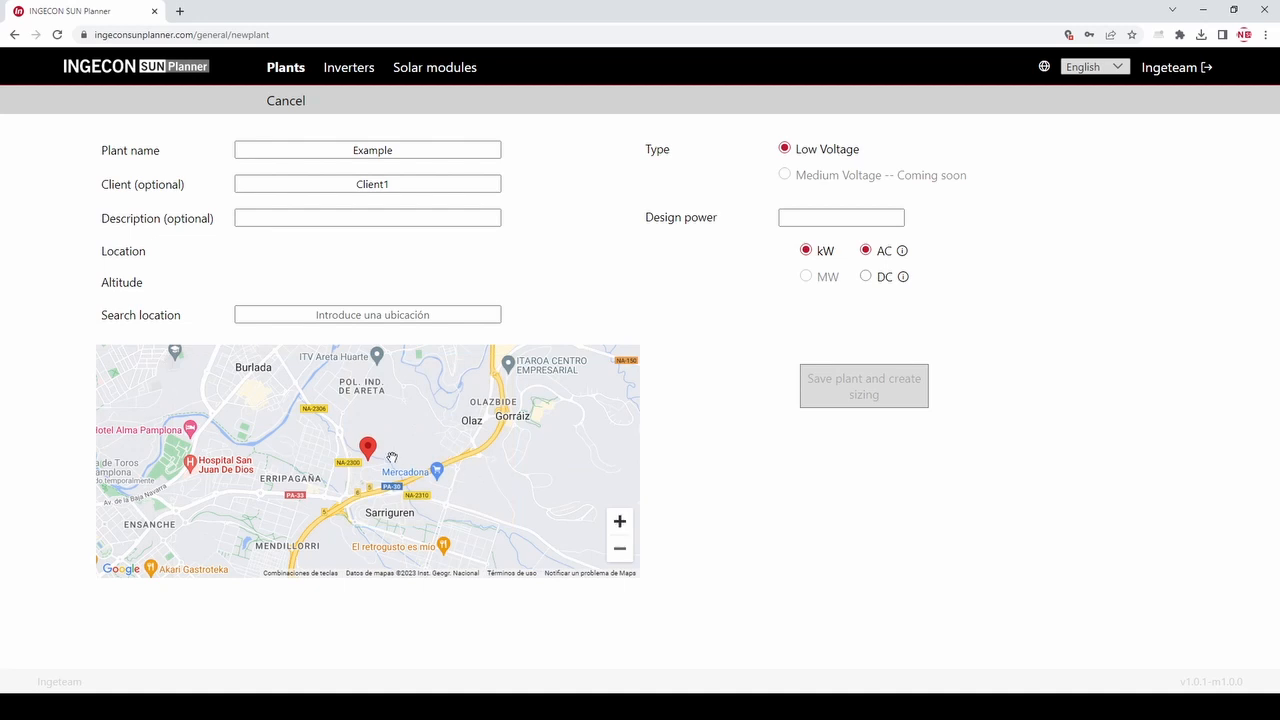
double_click(392, 457)
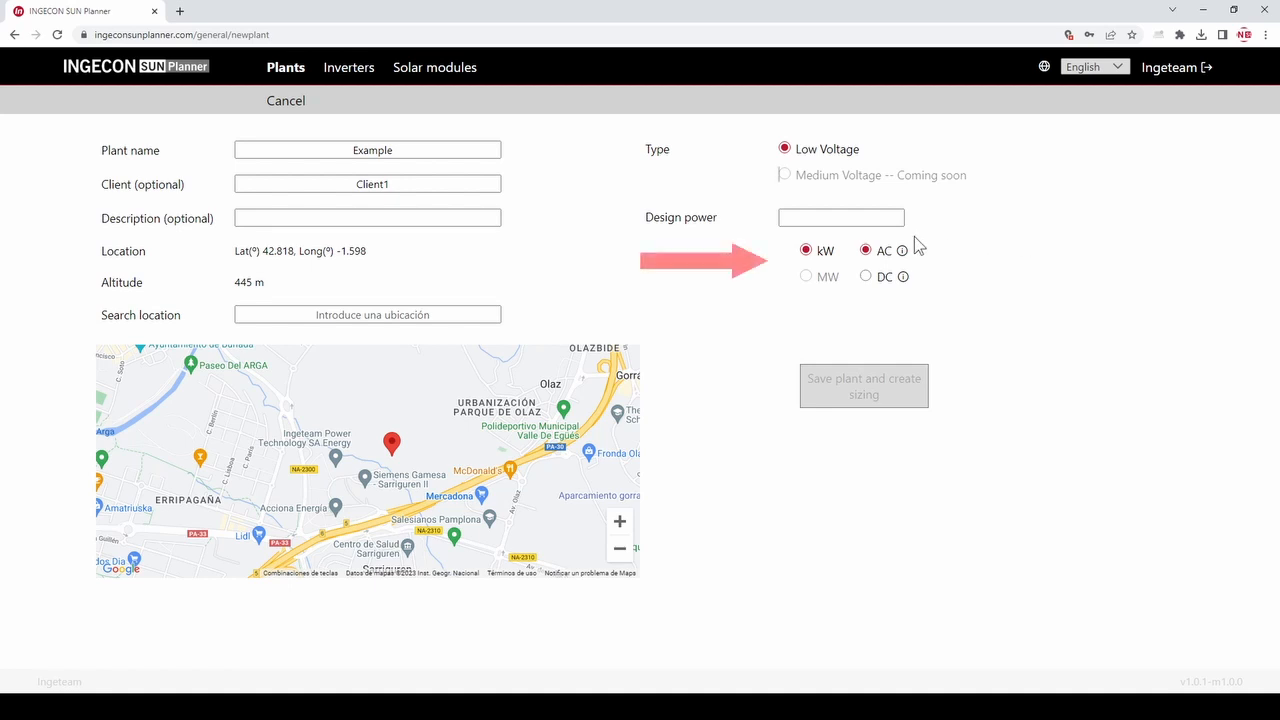
Step: Check the AC and DC power explanations and set the plant's design power to 6 kW AC
mouse_move(903, 254)
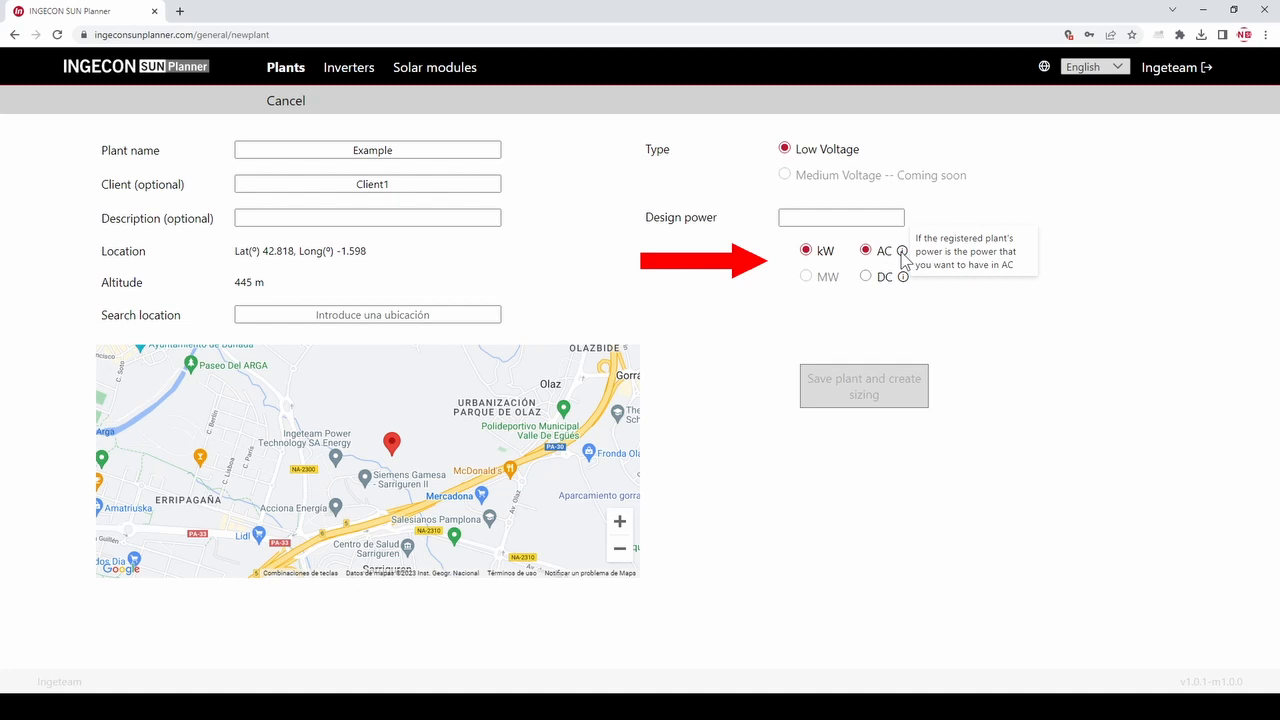
mouse_move(905, 282)
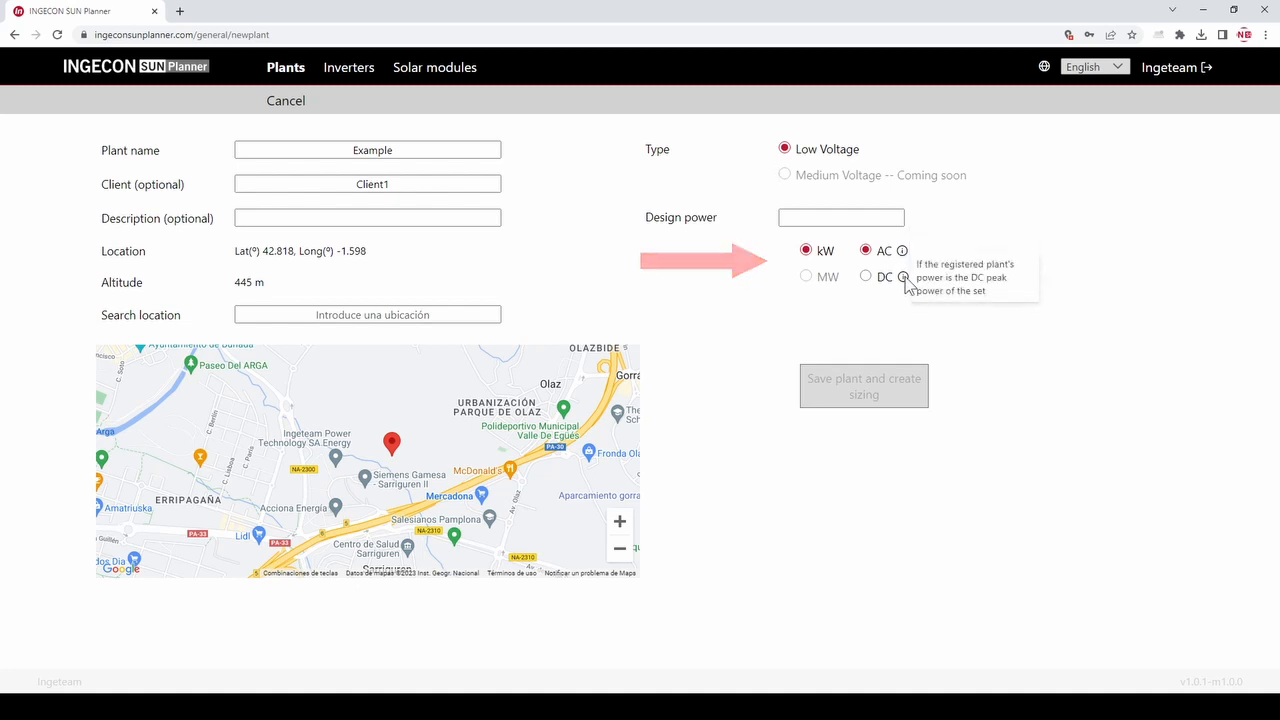
left_click(830, 215)
type("6")
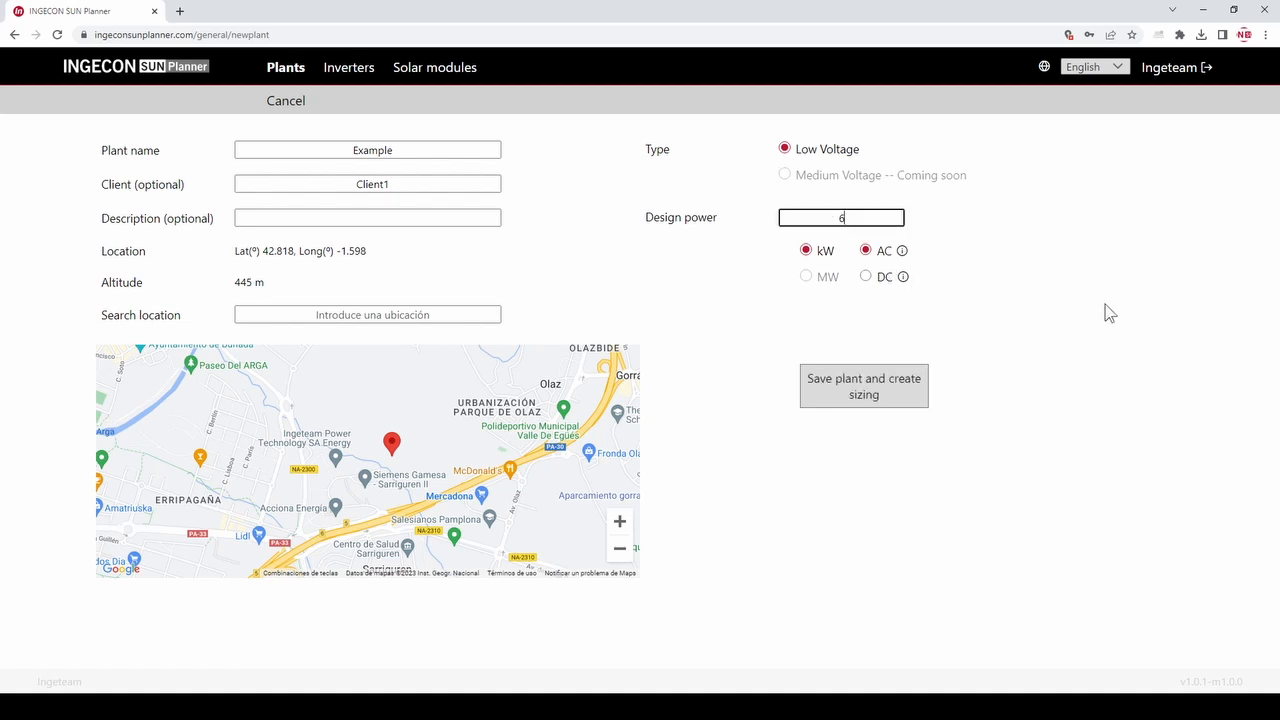
Step: Save the plant and create a sizing for it named Sizing1
left_click(858, 398)
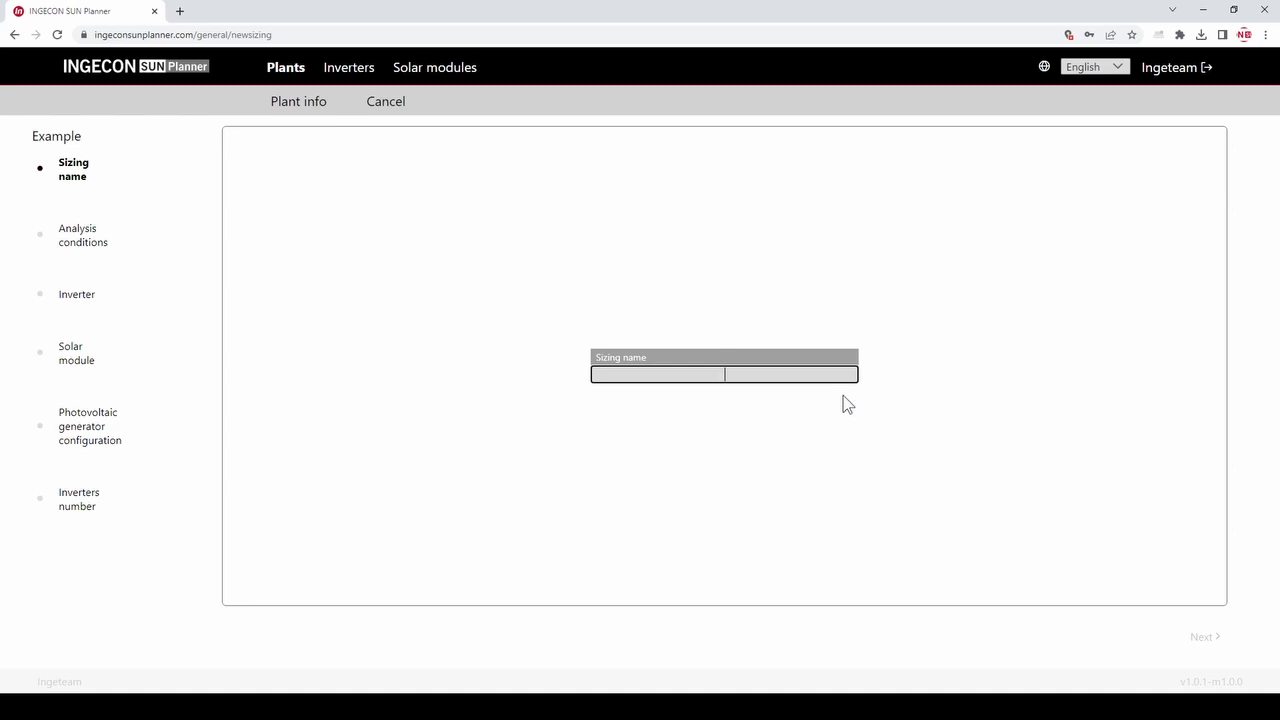
type("Sizing1")
left_click(1200, 638)
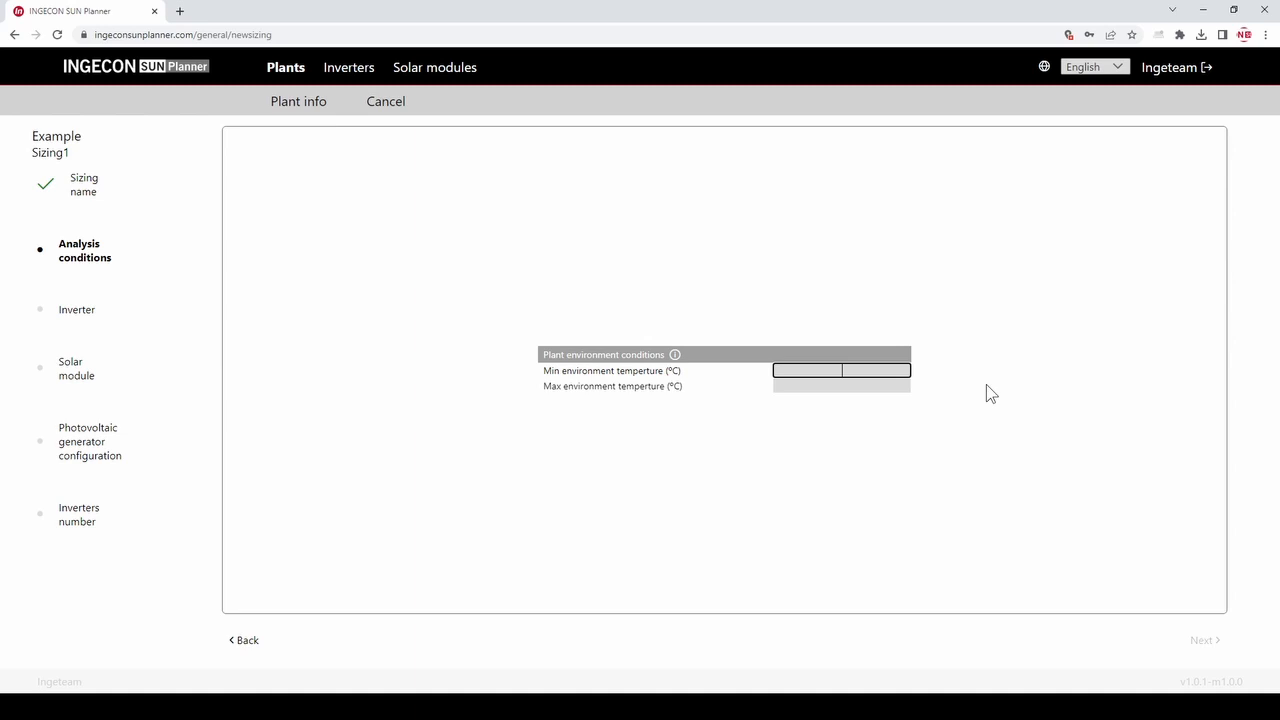
Step: Set the minimum environment temperature to 0 °C and the maximum to 35 °C, and continue to the inverter selection
type("0")
left_click(847, 388)
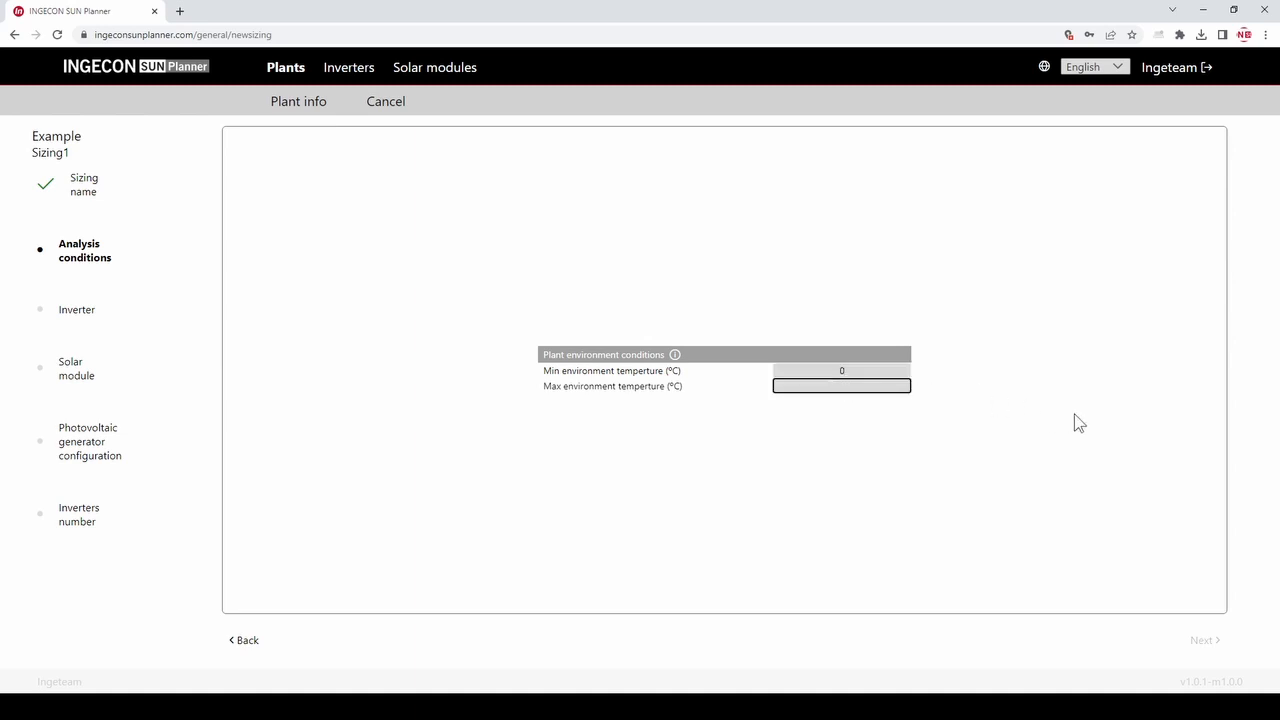
type("35")
left_click(1208, 641)
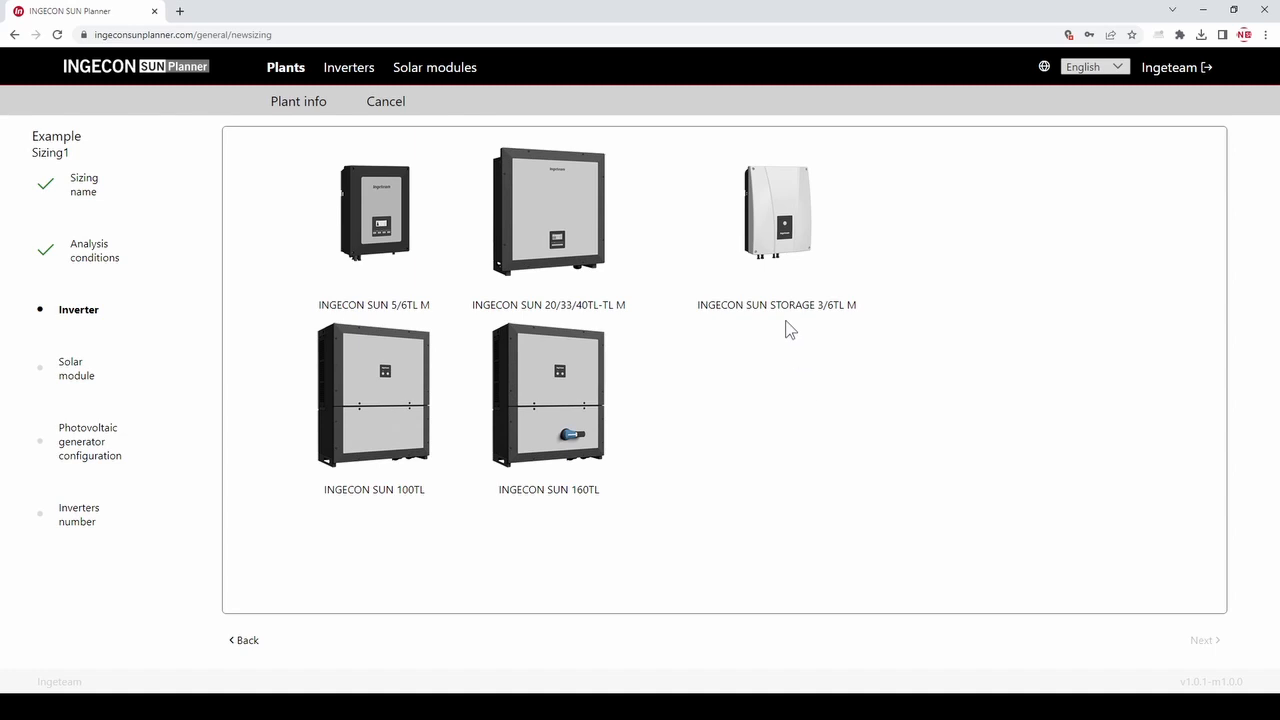
Step: Choose the INGECON SUN STORAGE 6TL M inverter from the STORAGE 3/6TL M family and continue to the solar module selection
left_click(775, 229)
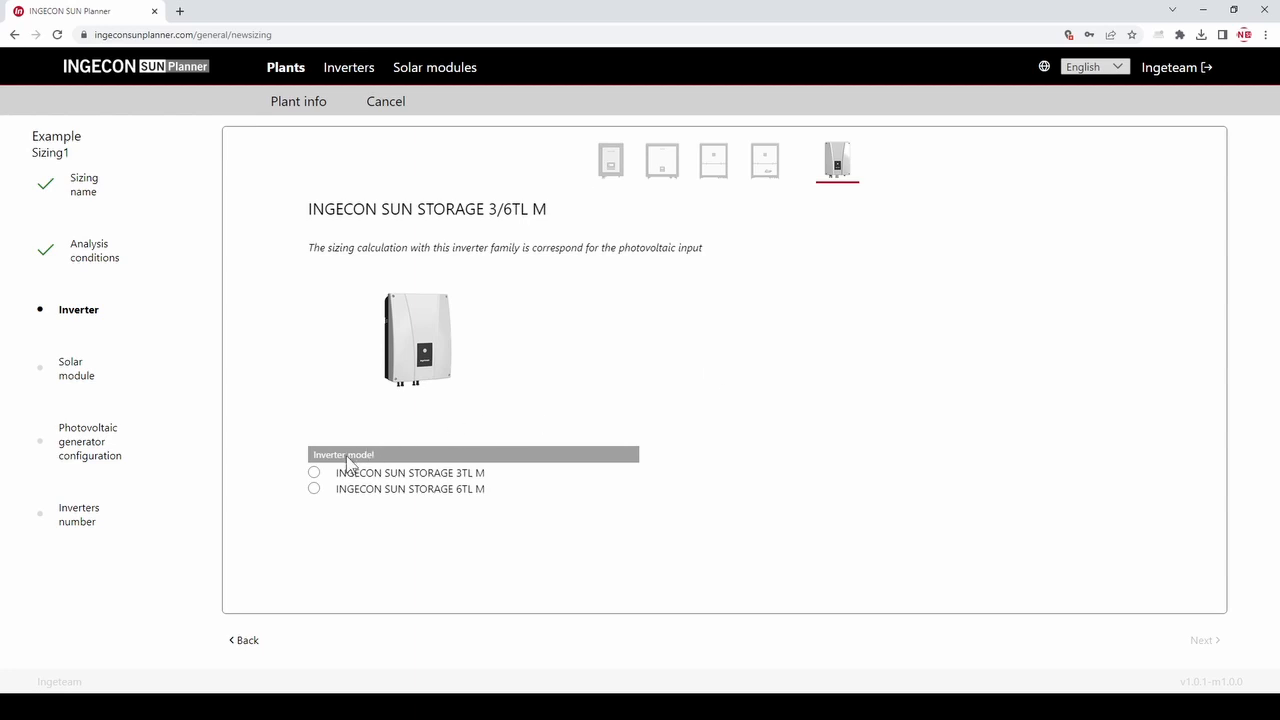
left_click(314, 473)
left_click(314, 489)
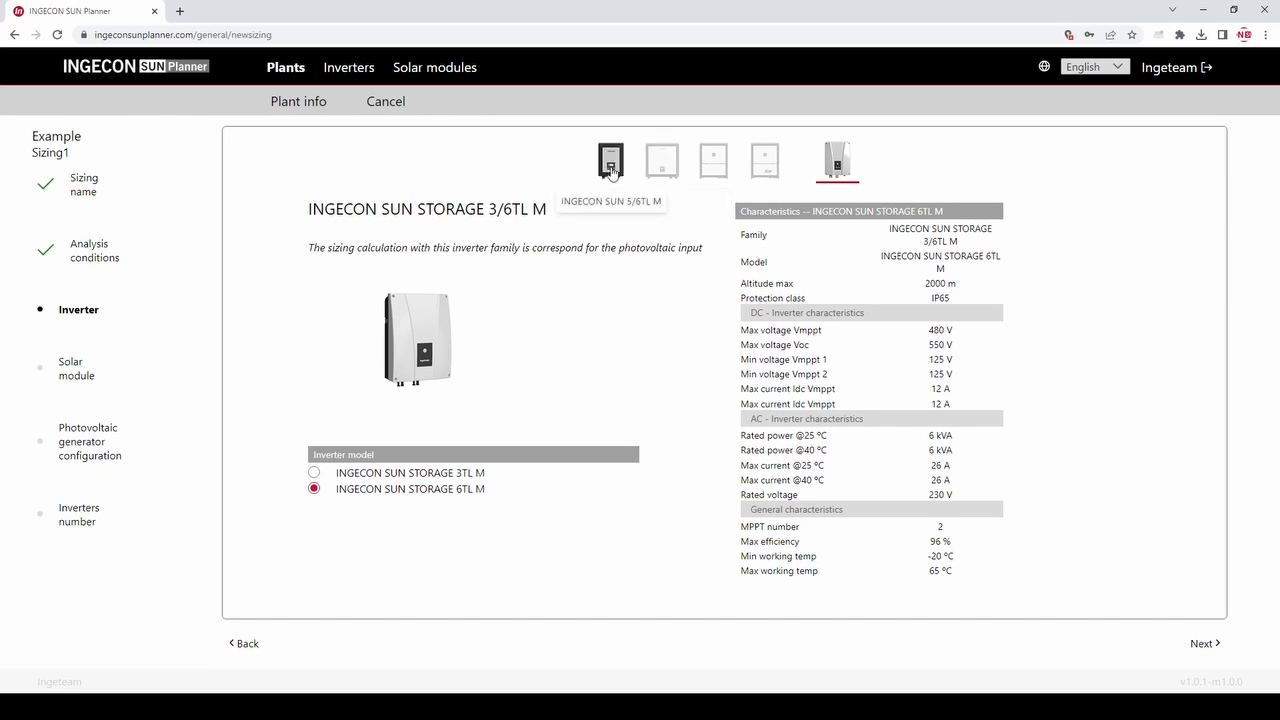
left_click(767, 174)
left_click(836, 164)
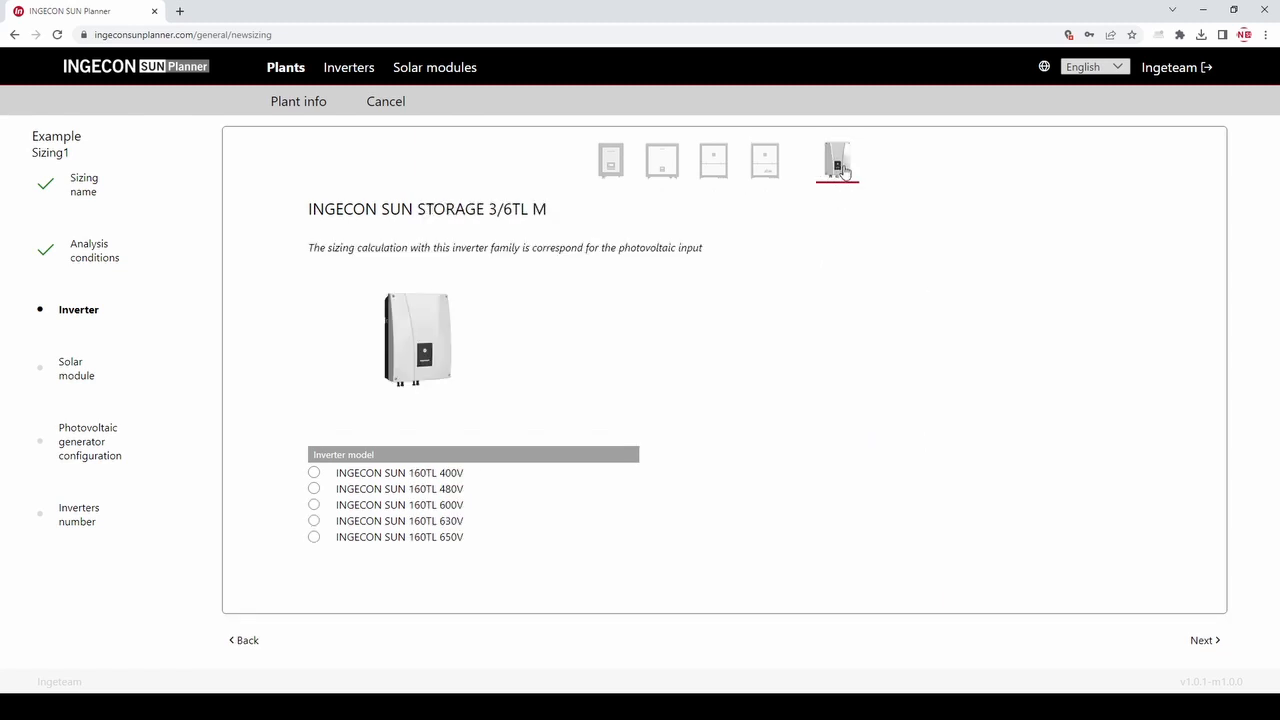
left_click(1200, 641)
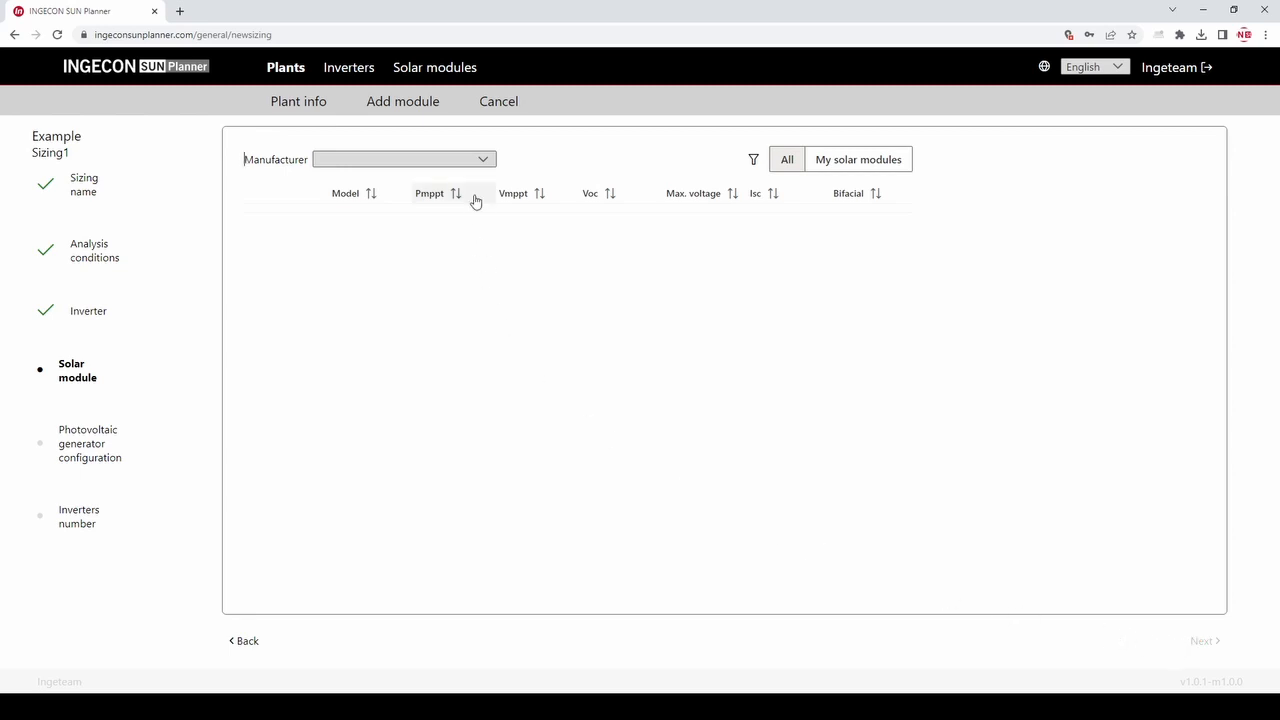
Step: Search the solar module manufacturers for "trina" and choose Trina Solar
left_click(482, 158)
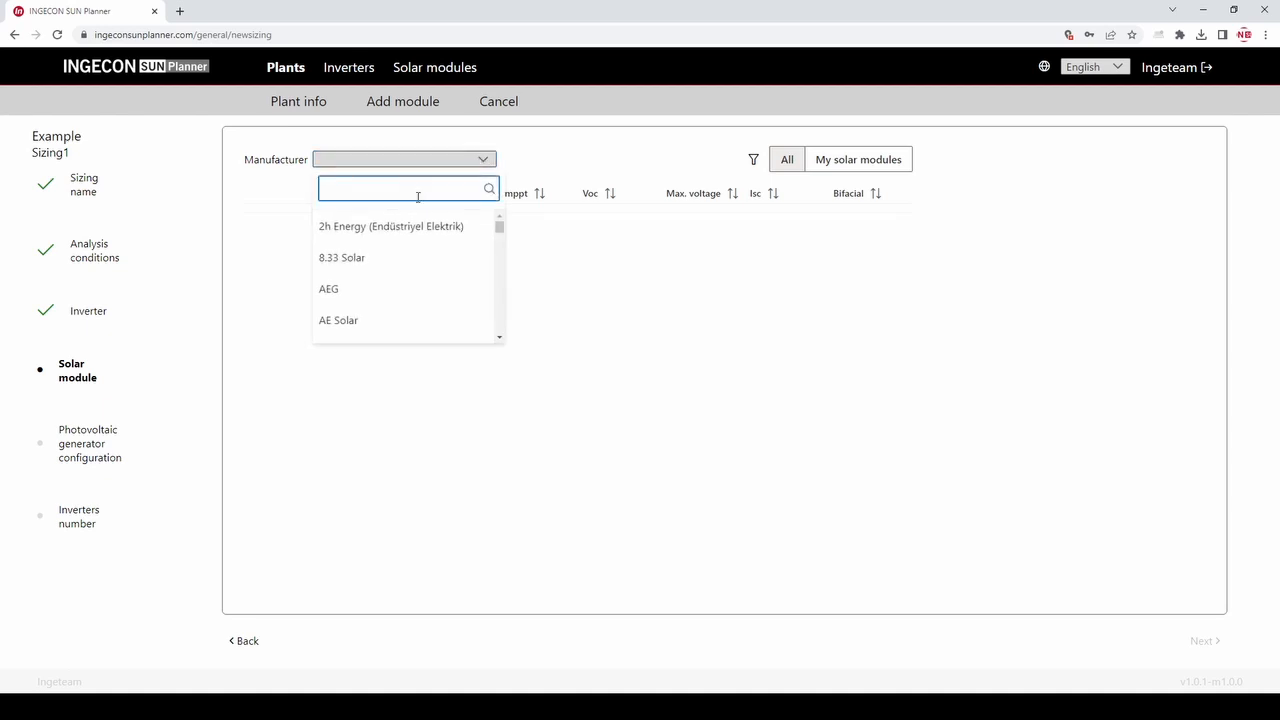
type("trina")
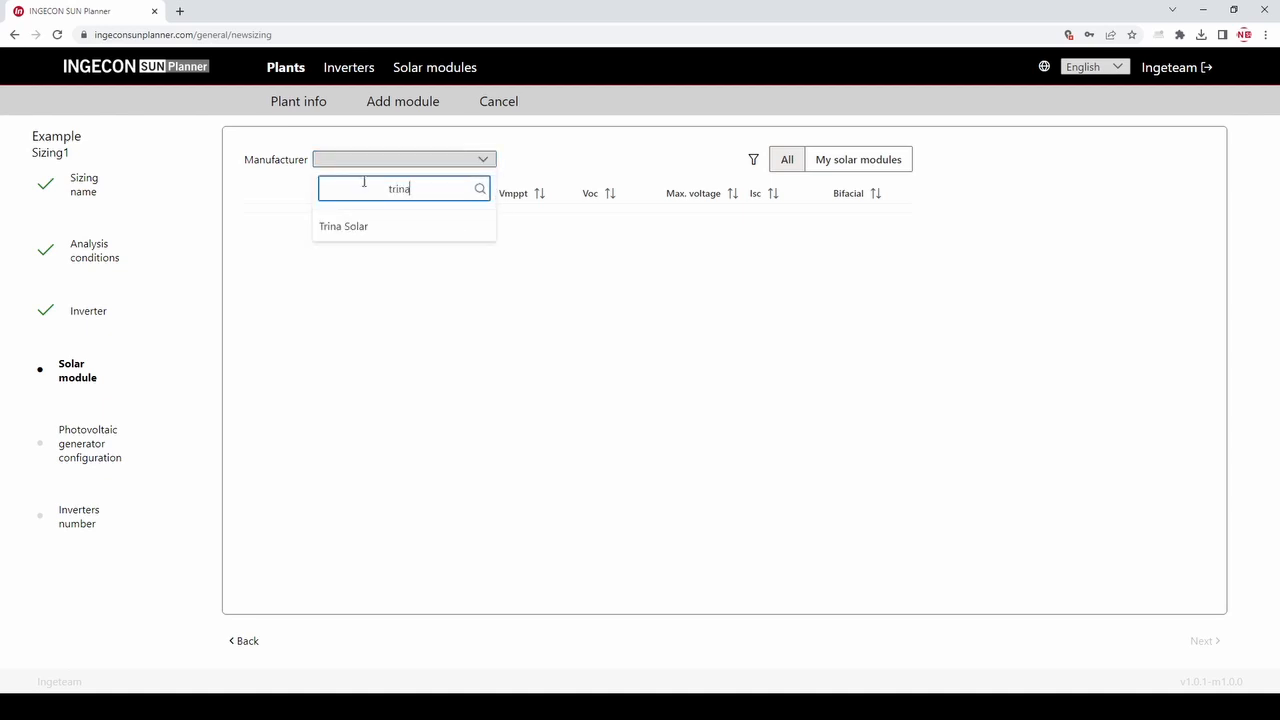
left_click(345, 230)
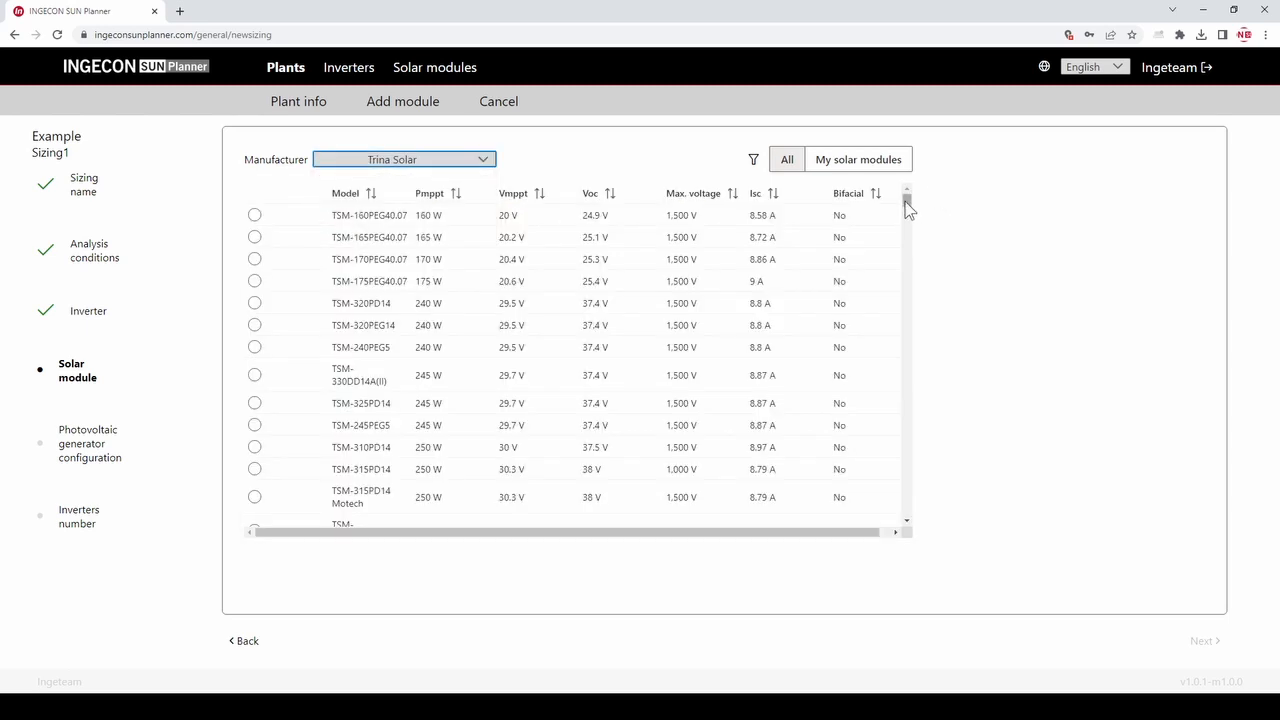
Step: Select the 490 W bifacial module TSM-DEG18MC-20-(II)-490-Bifacial from the Trina Solar models
left_click_drag(907, 200, 909, 472)
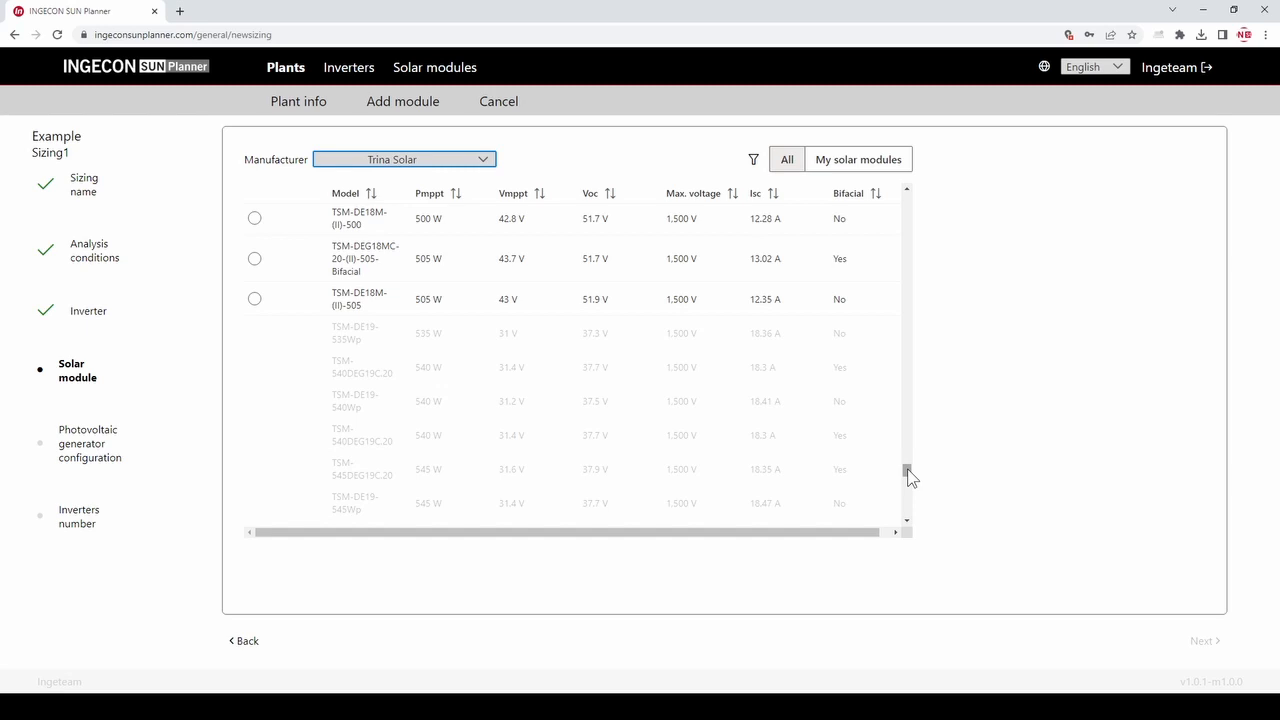
left_click(908, 190)
left_click(908, 190)
left_click(908, 190)
left_click(908, 190)
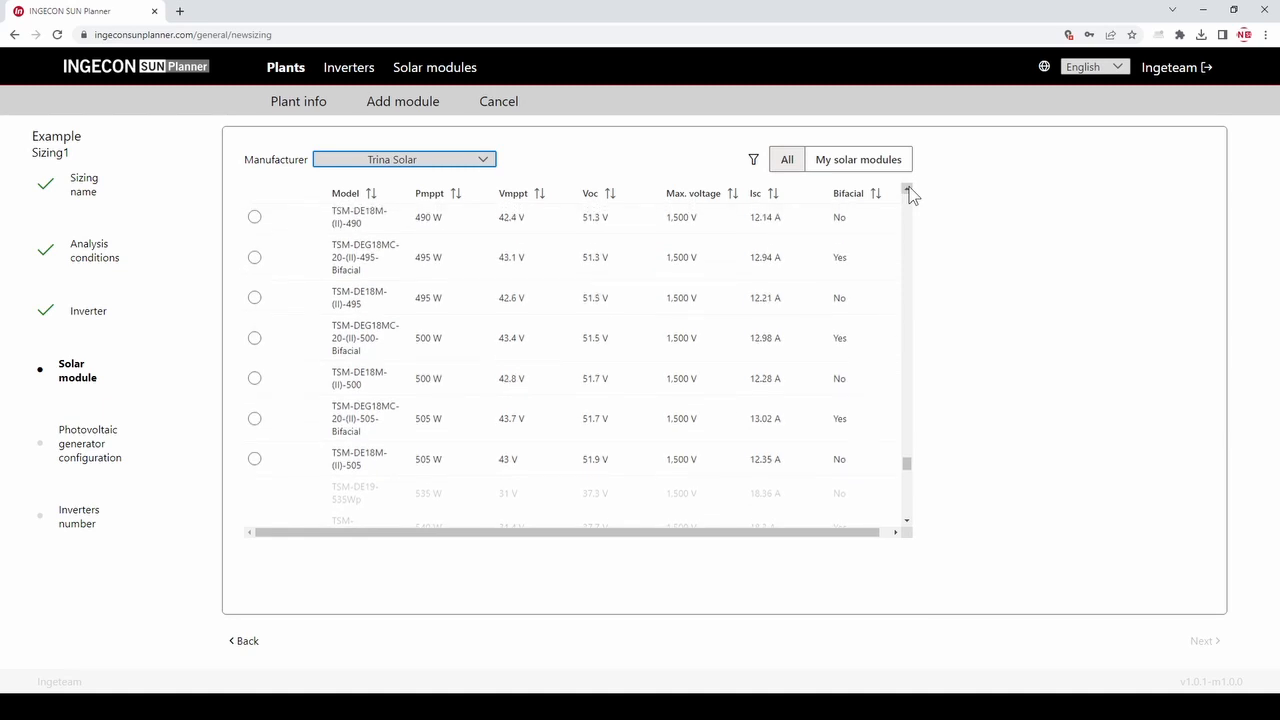
left_click(908, 190)
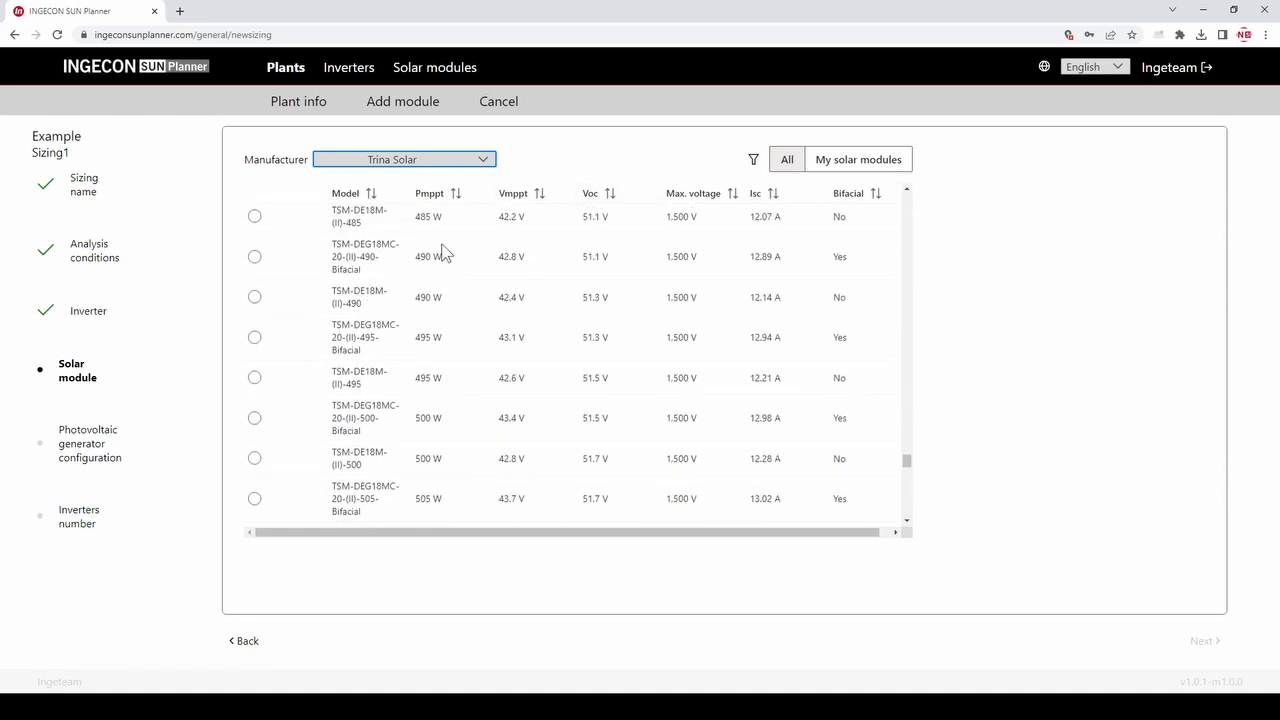
left_click(254, 256)
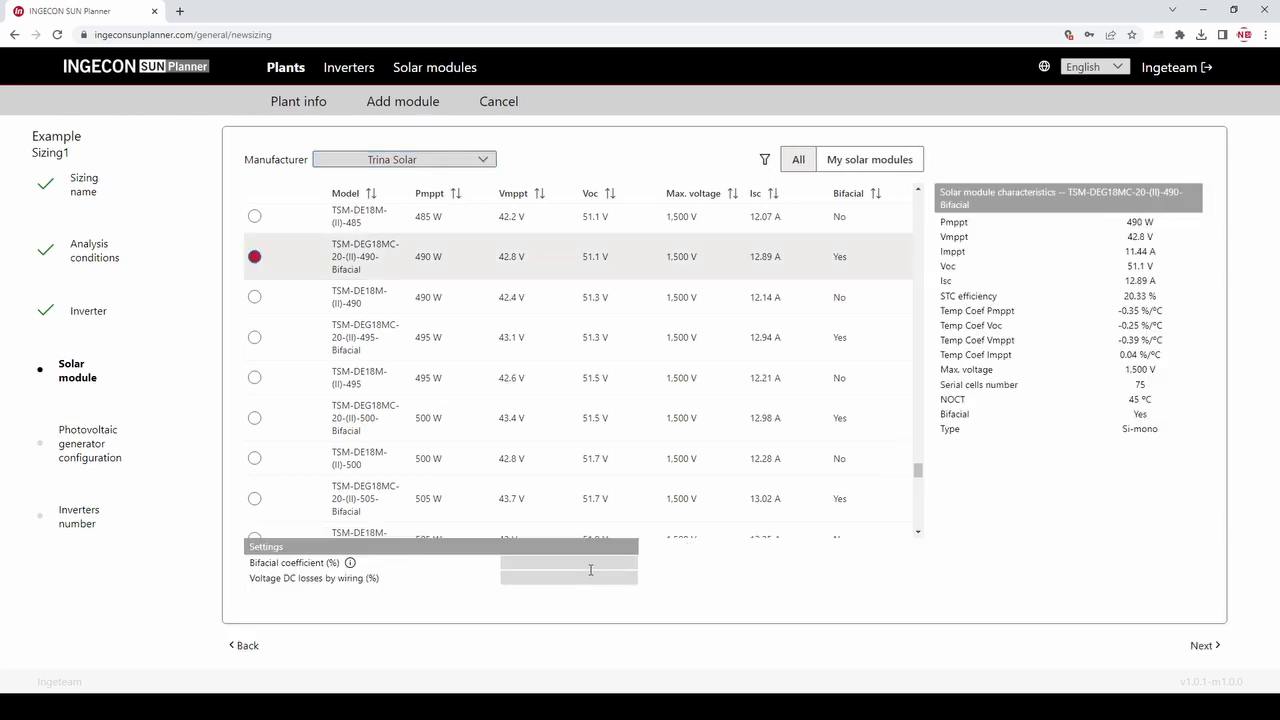
Step: Examine the bifacial coefficient and DC wiring loss settings and the new solar module form, without adding a module
left_click(590, 564)
left_click(575, 579)
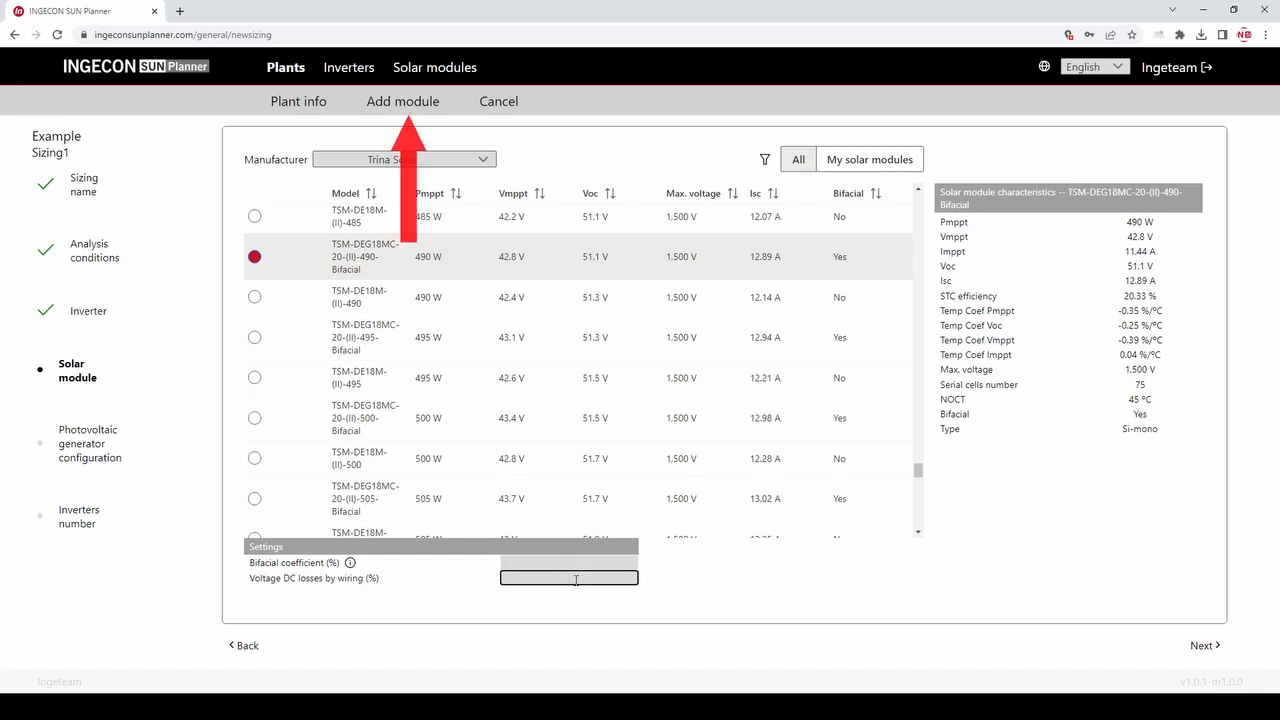
left_click(408, 110)
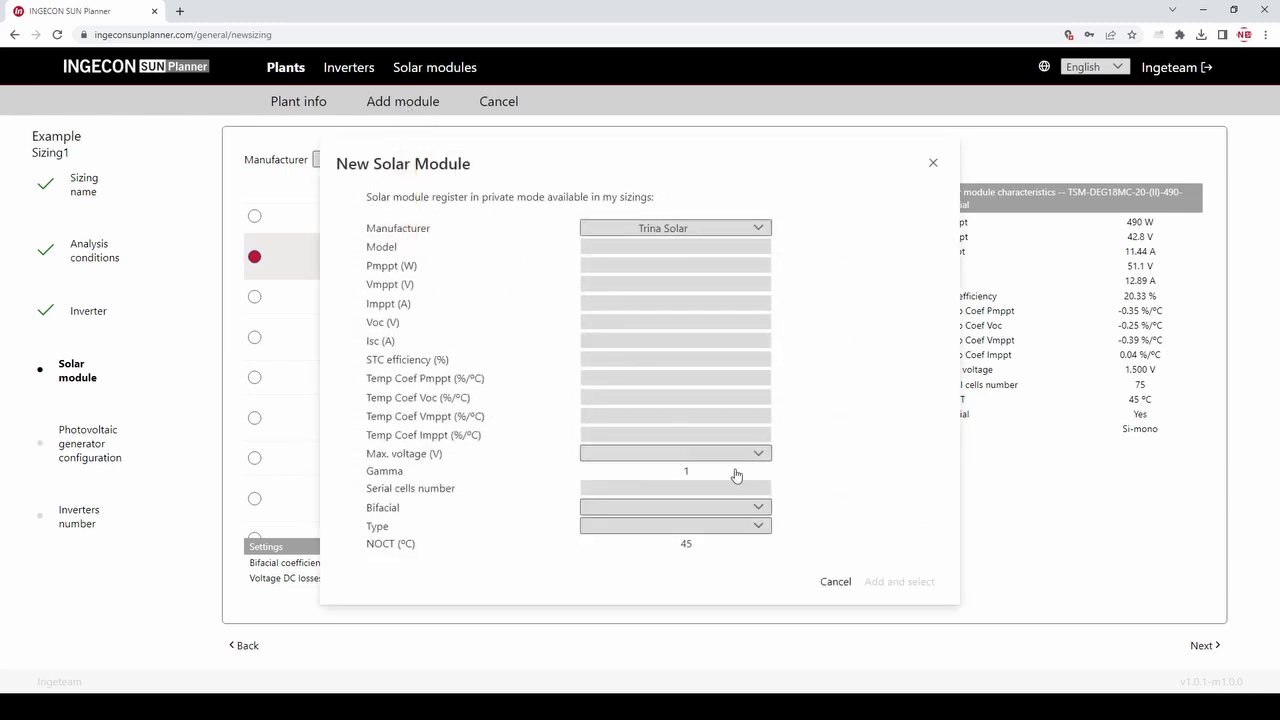
left_click(835, 585)
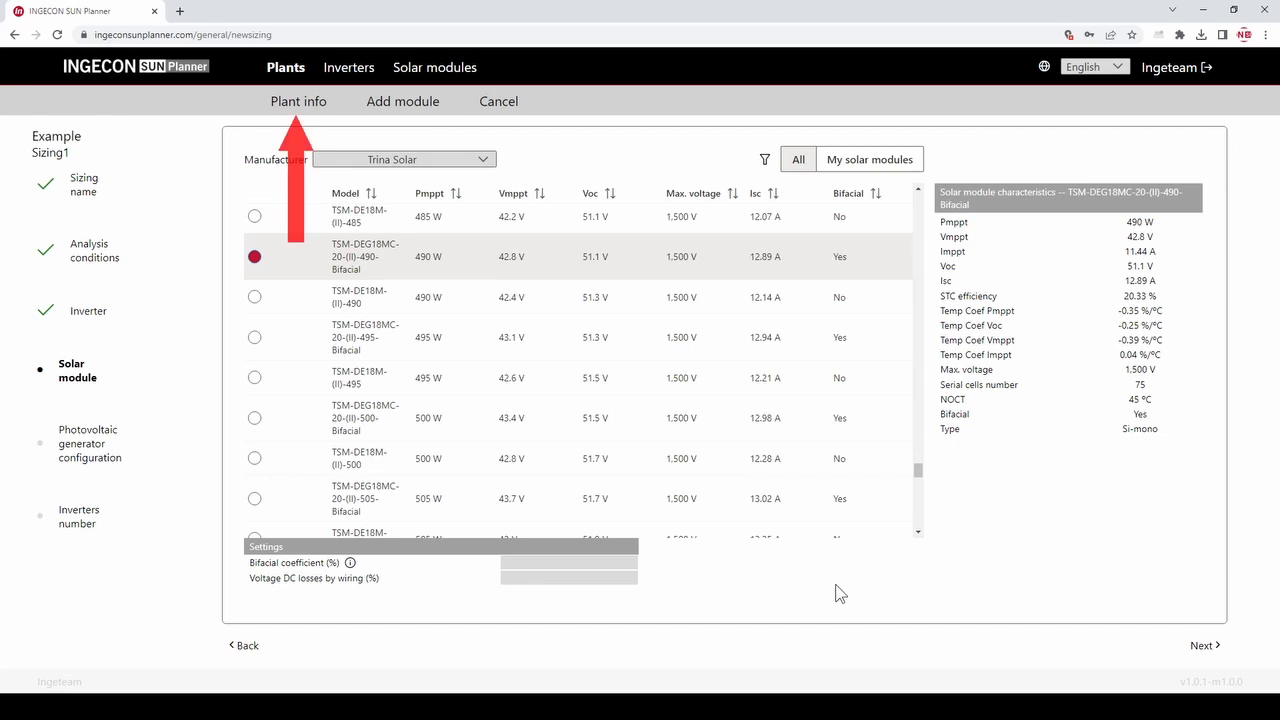
Step: View the Example plant's information and return to the selected solar module's characteristics
left_click(300, 104)
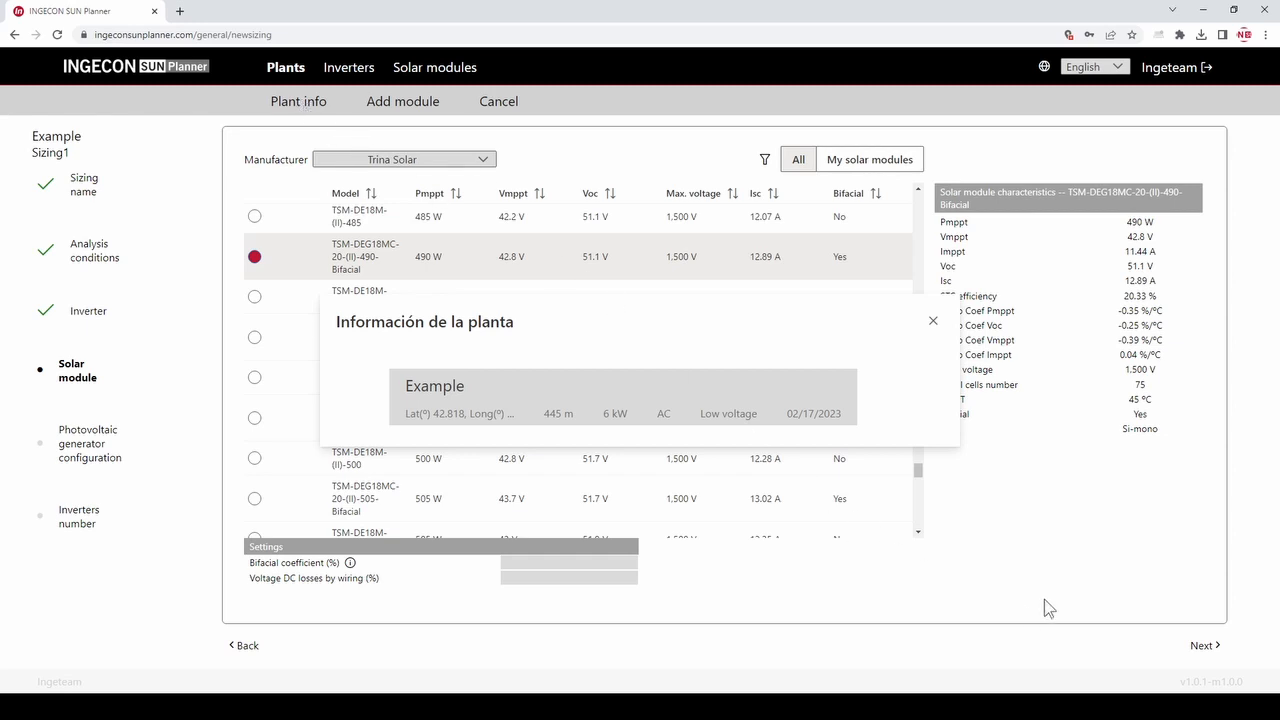
left_click(933, 321)
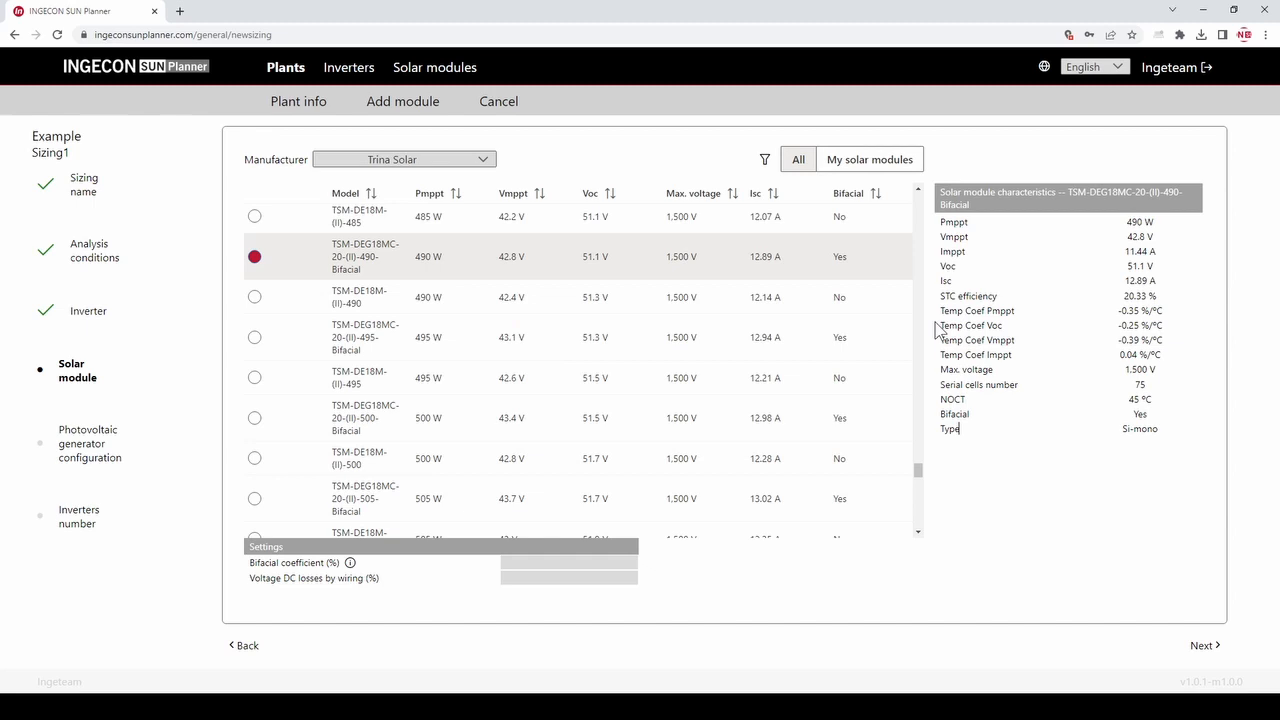
left_click(968, 441)
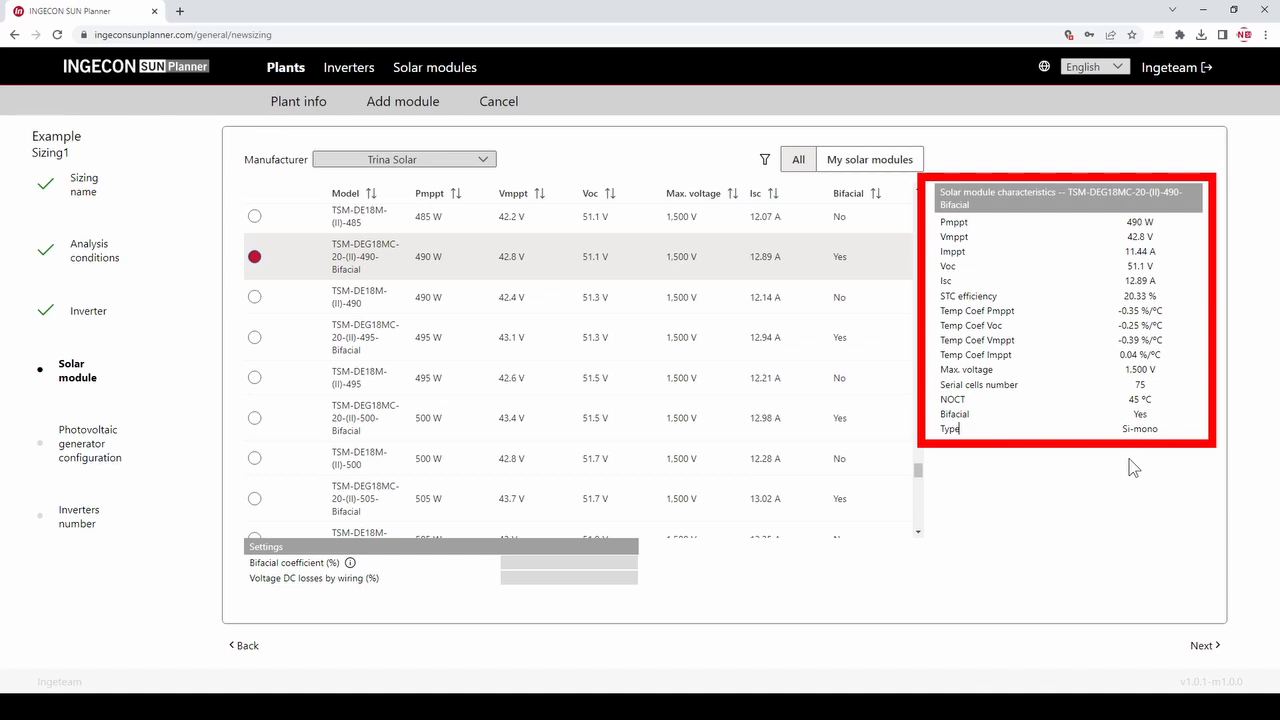
Step: Proceed with the selected solar module to the photovoltaic generator configuration of Sizing1
left_click(1205, 647)
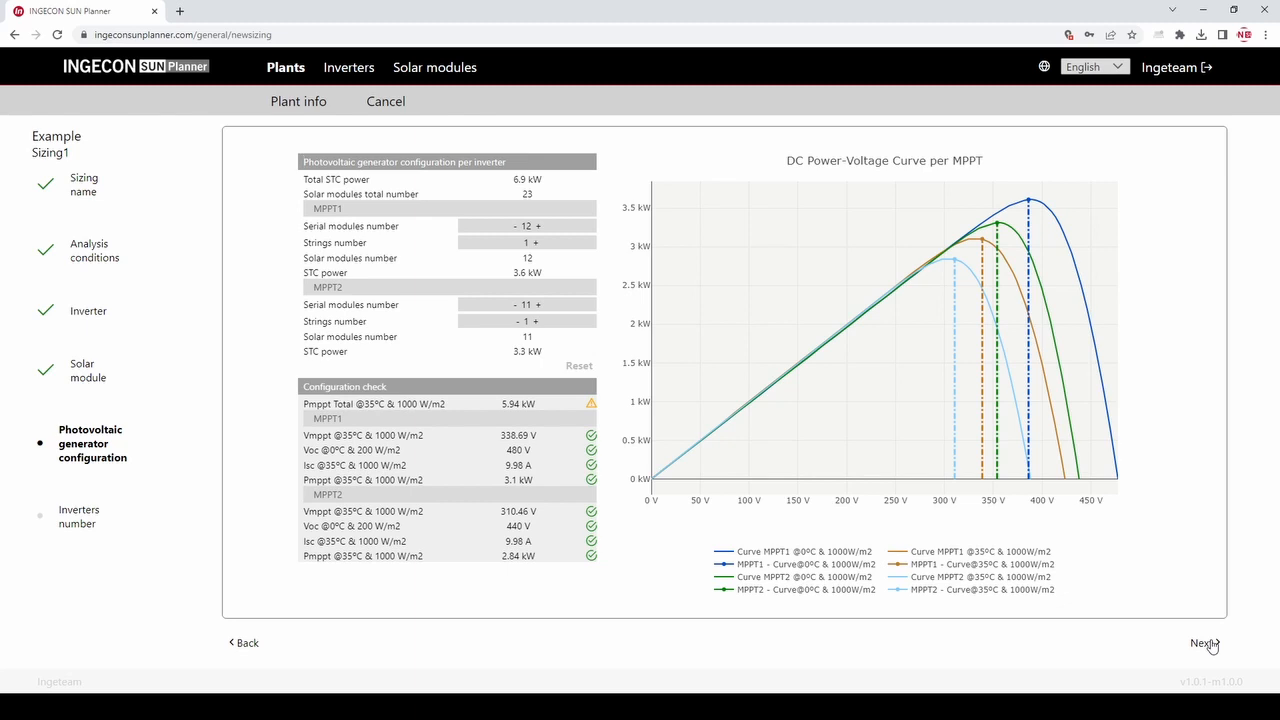
Step: Try 14 serial modules on MPPT1, inspect the Voc configuration check, and return the number to 12
left_click(539, 228)
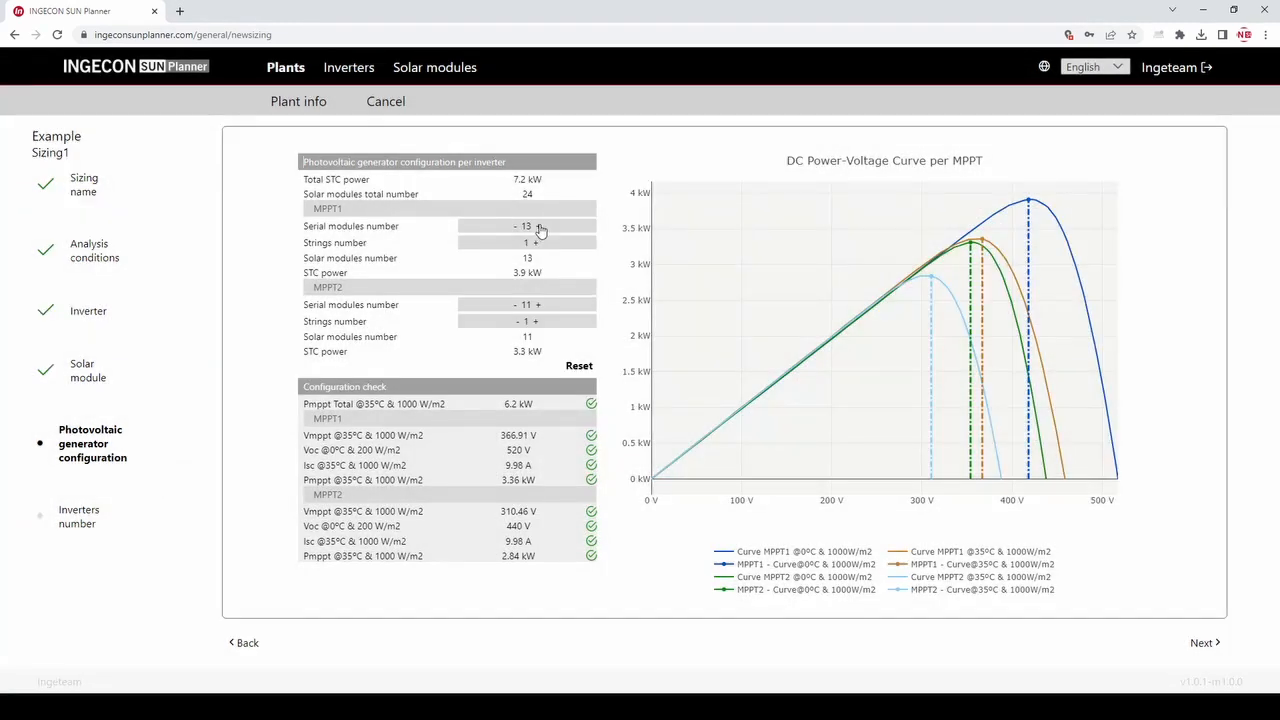
left_click(539, 228)
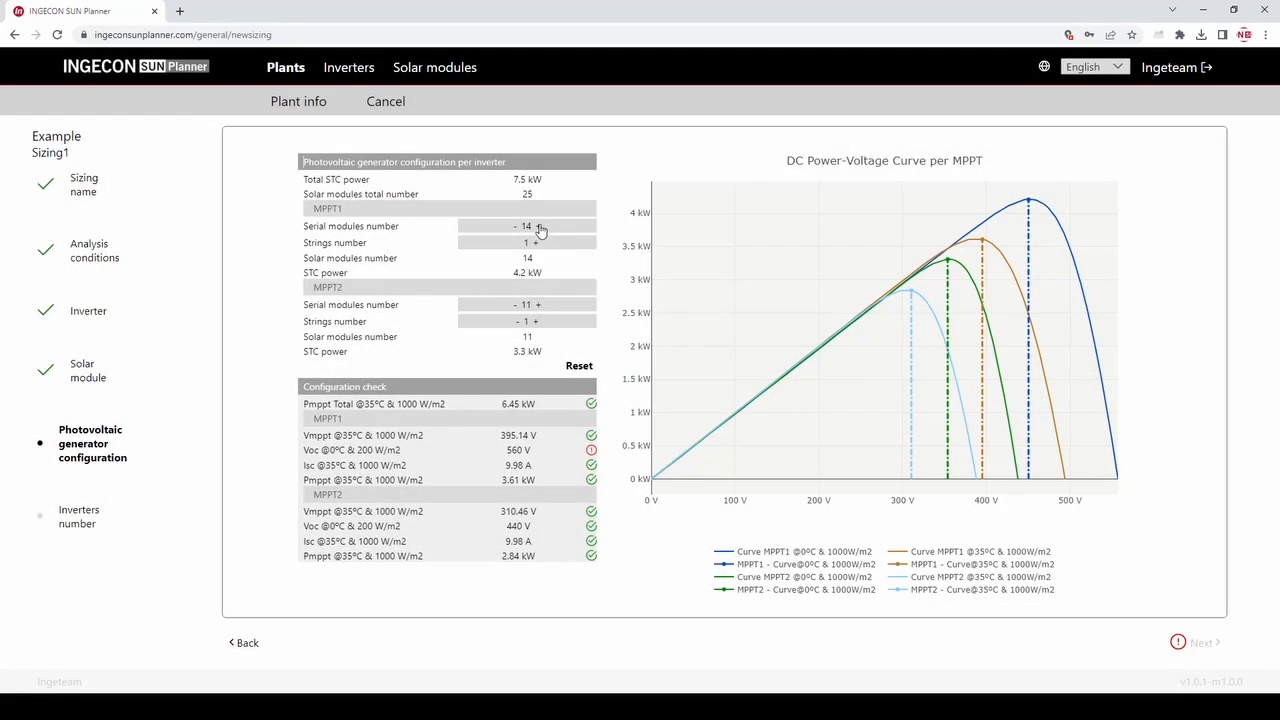
mouse_move(593, 457)
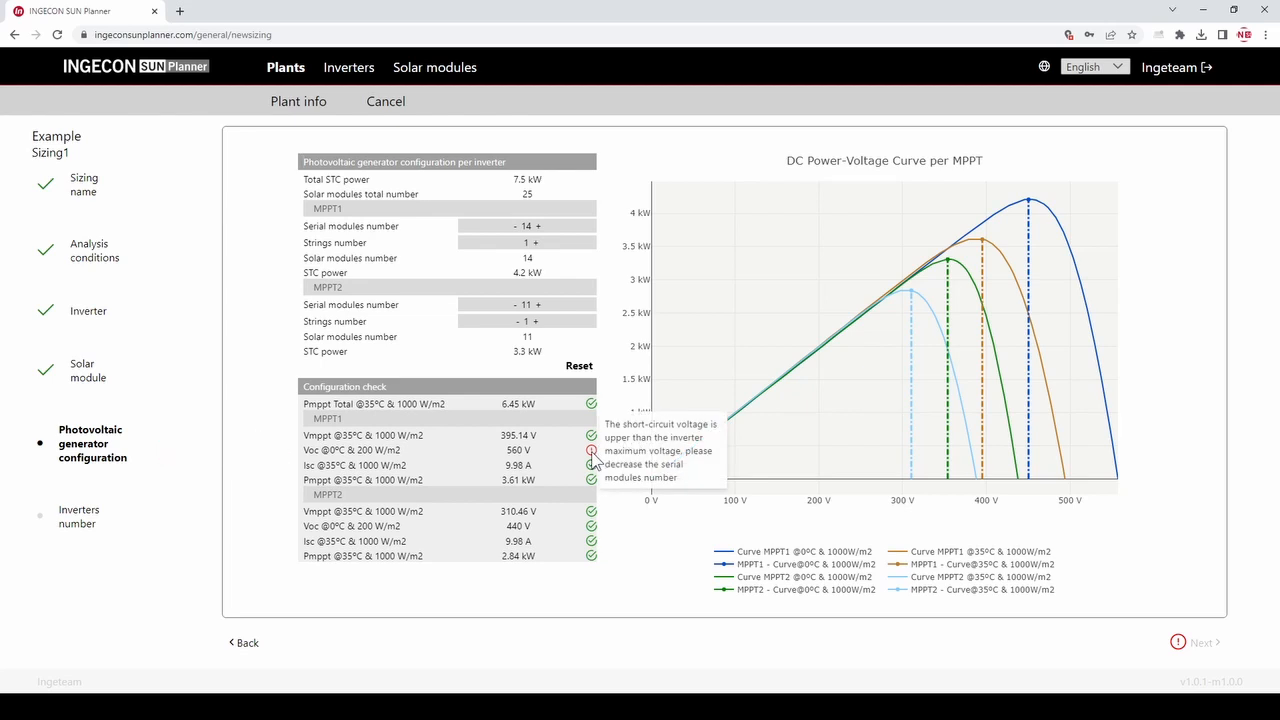
left_click(517, 227)
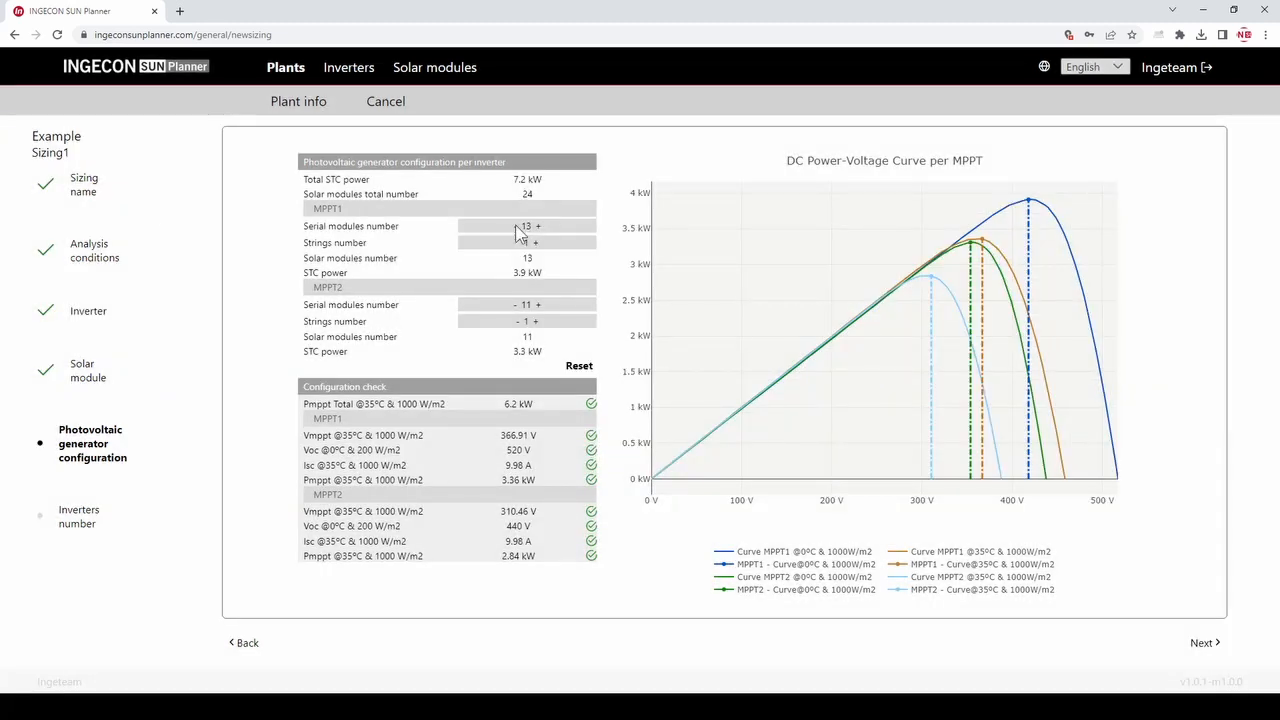
left_click(517, 227)
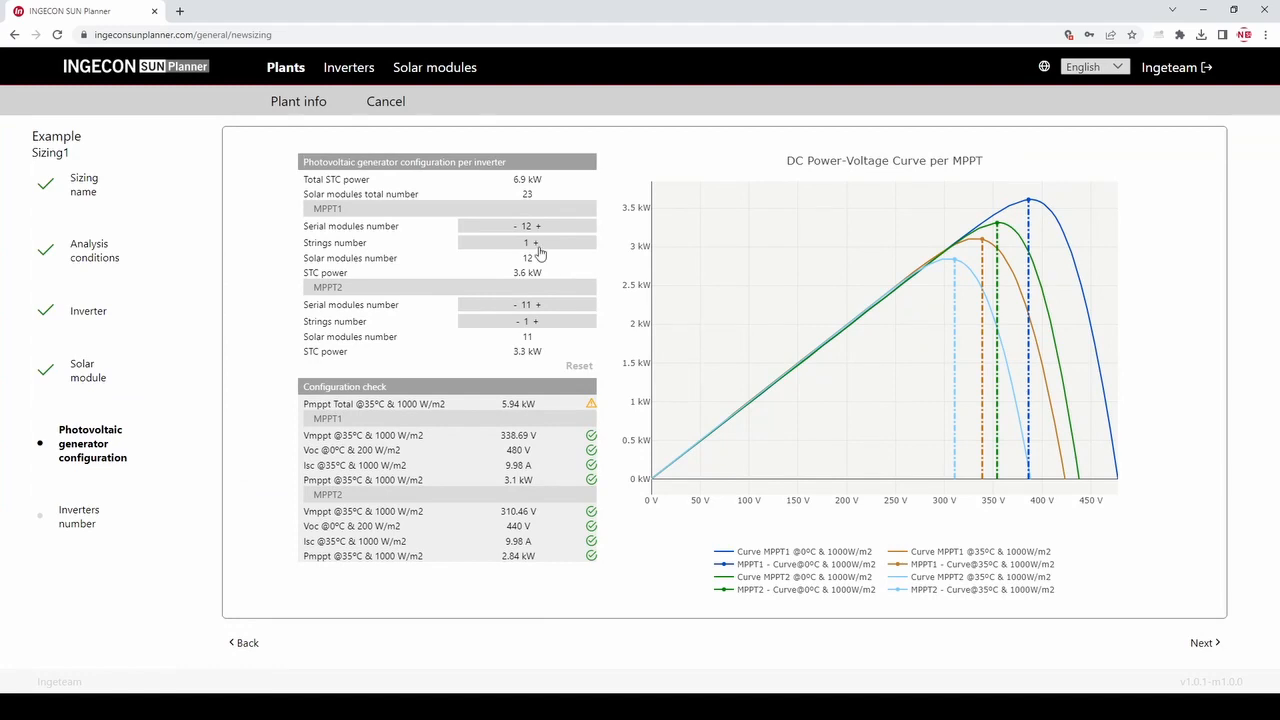
Step: Try 2 strings on MPPT1, return to 1 string, and raise the MPPT1 serial modules number to 13
left_click(536, 243)
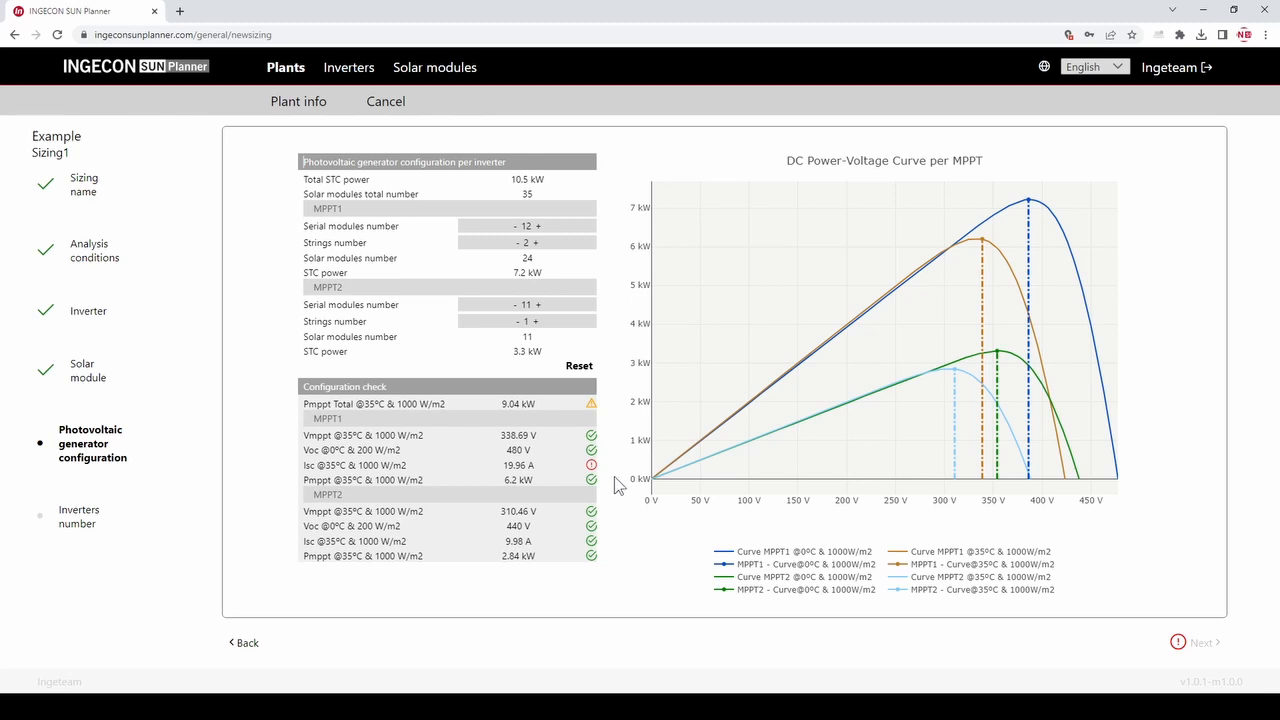
left_click(518, 244)
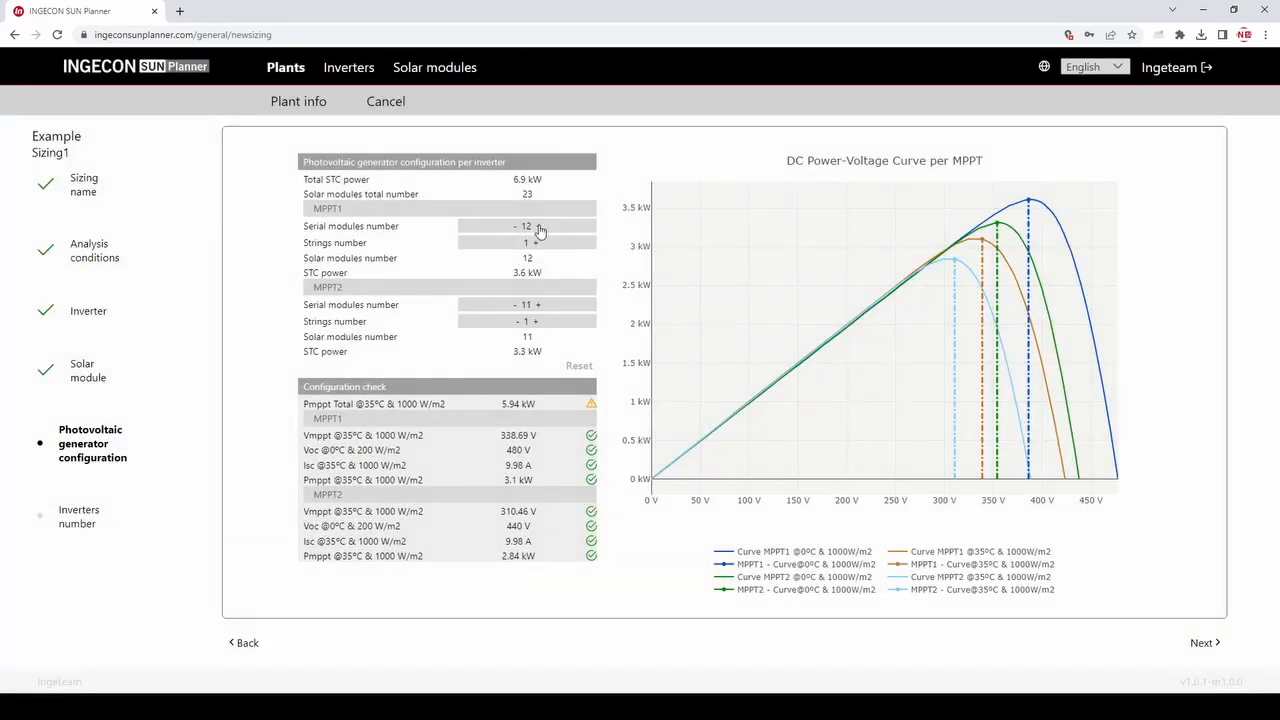
left_click(538, 226)
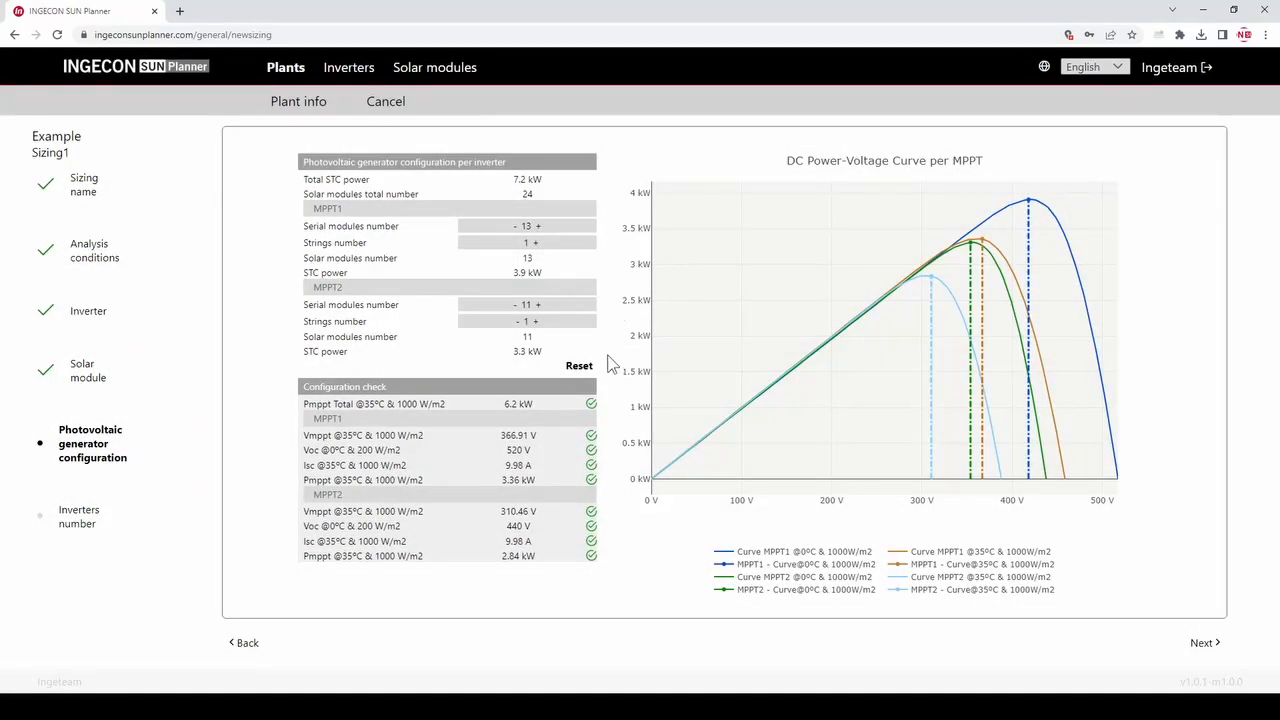
Step: Try lowering the MPPT1 serial modules number to 4, inspect the Vmppt check, and reset the generator configuration to its default values
left_click(514, 227)
left_click(514, 227)
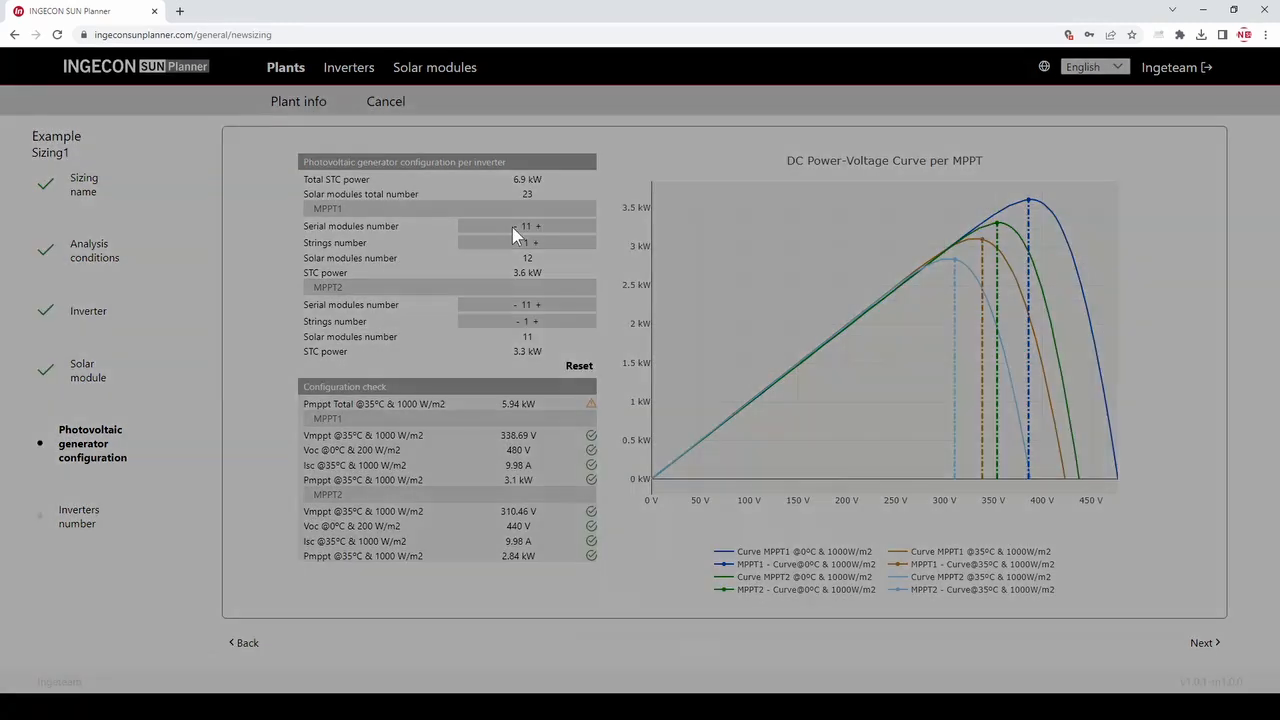
left_click(514, 227)
left_click(512, 227)
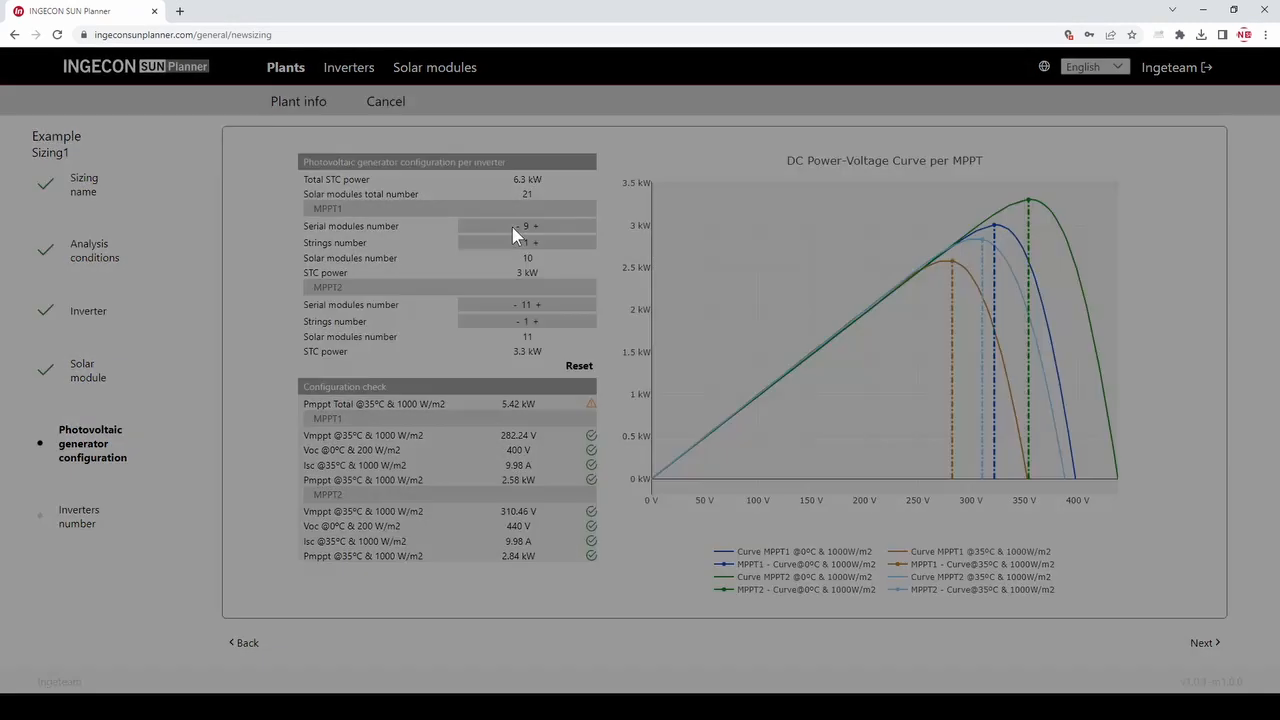
left_click(512, 227)
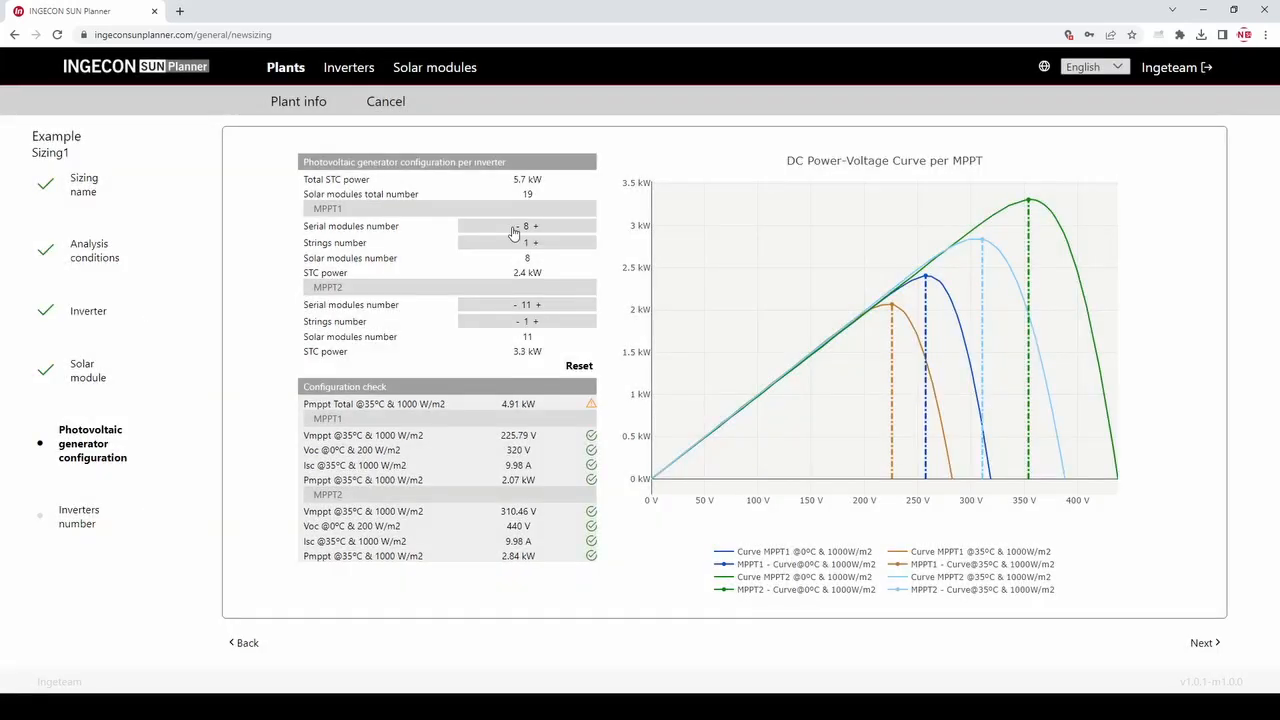
left_click(512, 227)
left_click(512, 227)
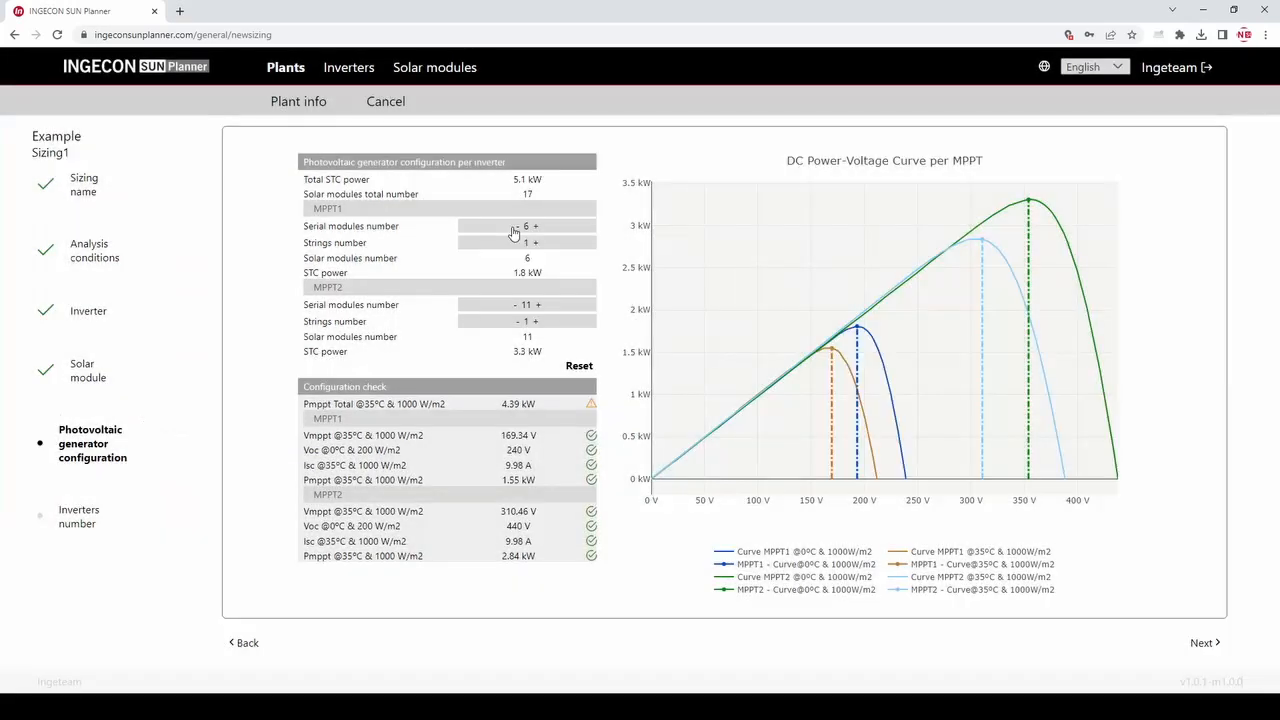
left_click(512, 227)
left_click(512, 227)
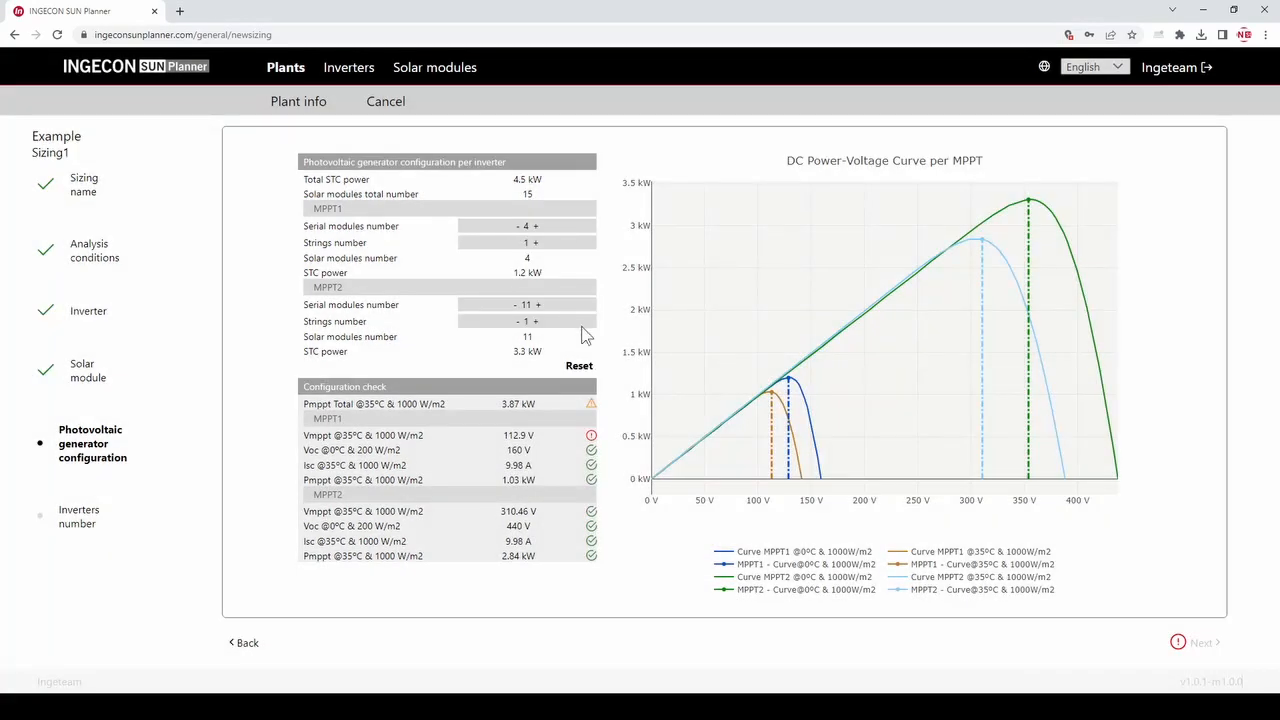
mouse_move(591, 440)
left_click(579, 366)
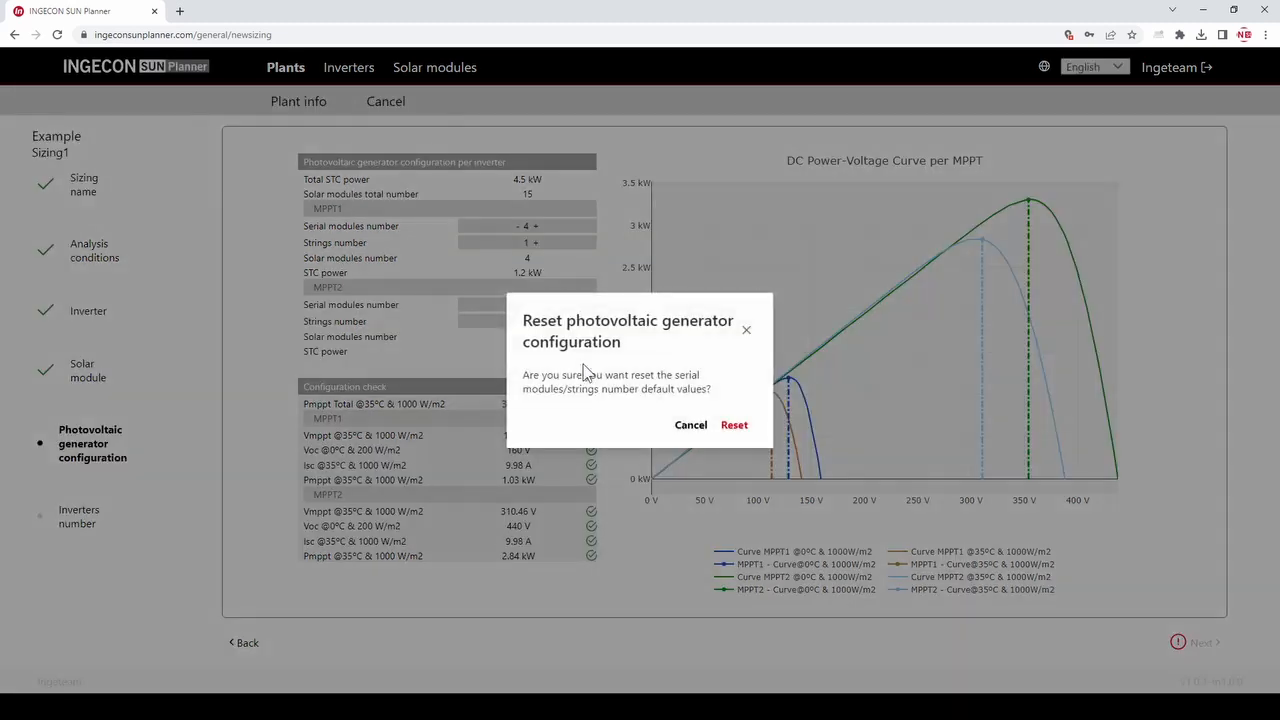
left_click(738, 429)
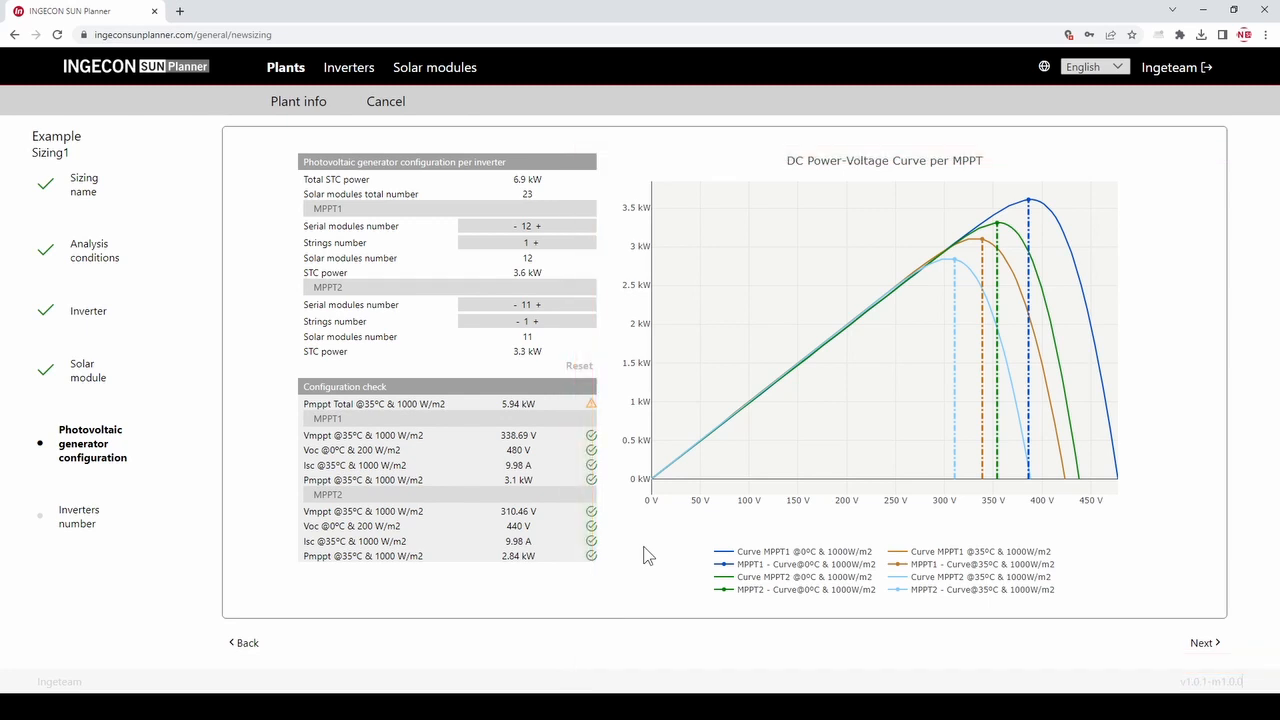
Step: Create the sizing with 1 inverter, view the generator configuration page of its report, and return to the plant's sizings
left_click(1204, 644)
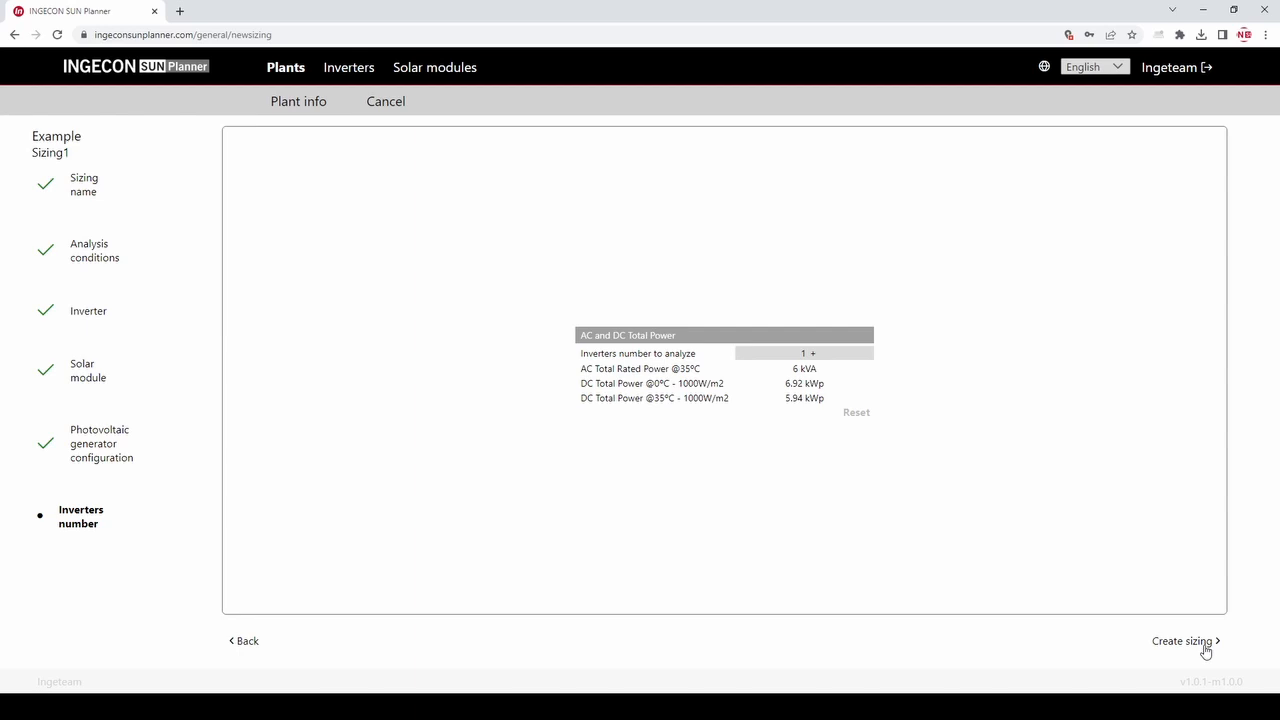
left_click(1206, 651)
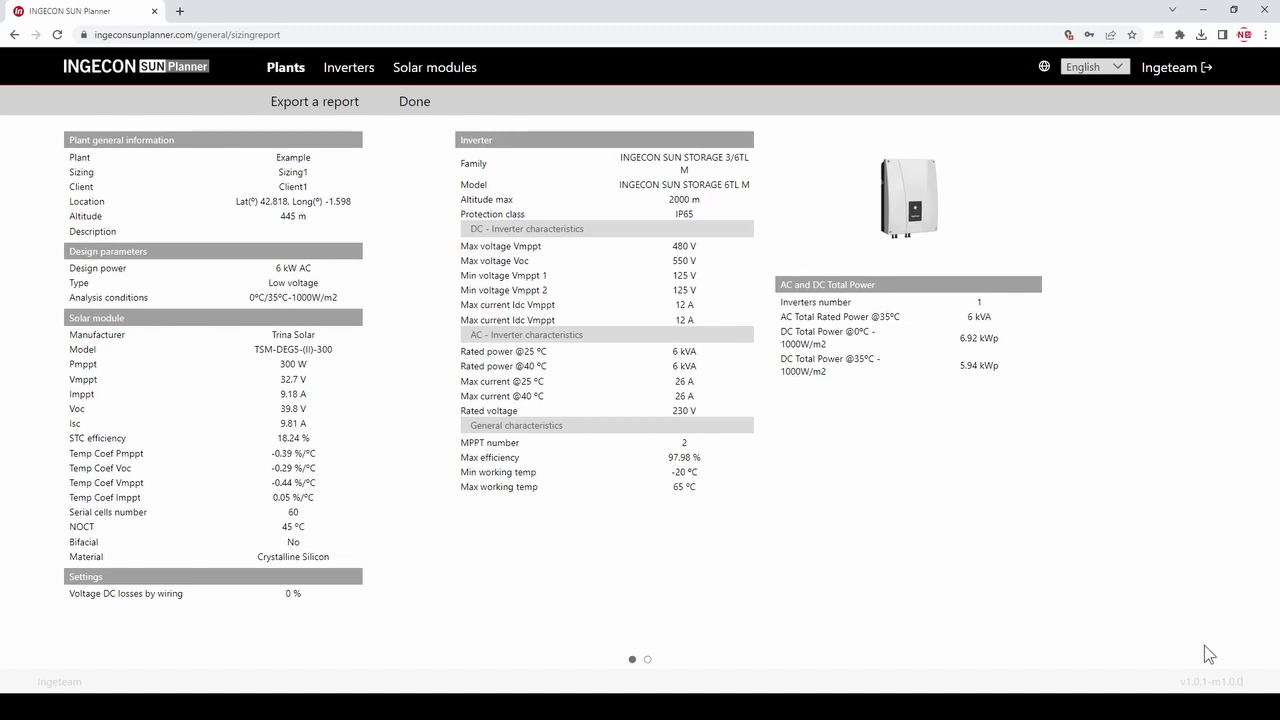
left_click(647, 660)
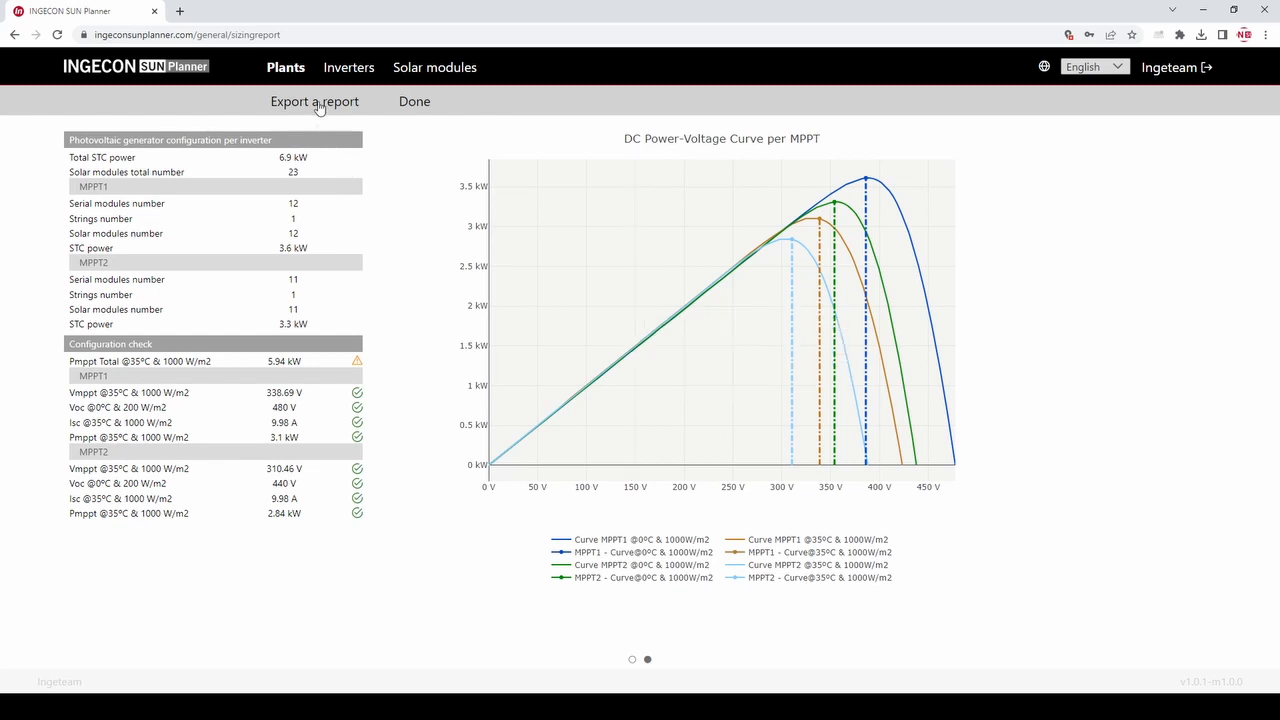
left_click(419, 104)
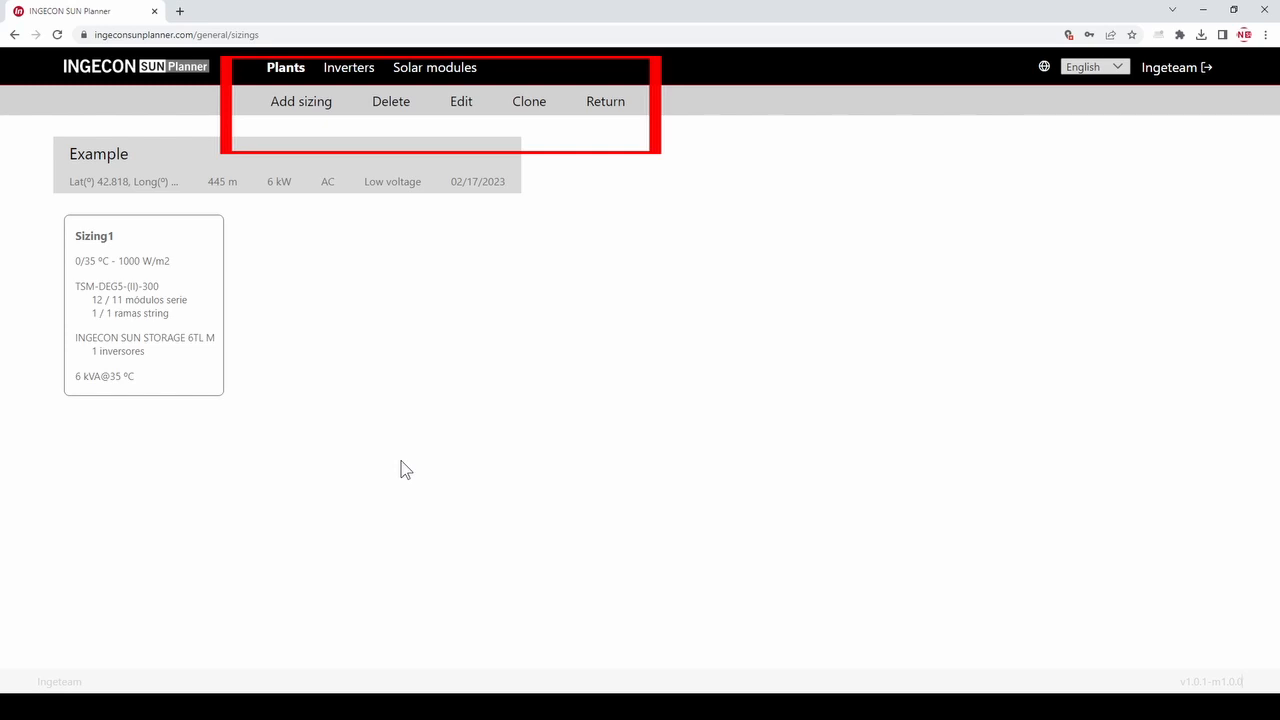
Step: Clone the sizing Sizing1 within the Example plant
left_click(529, 104)
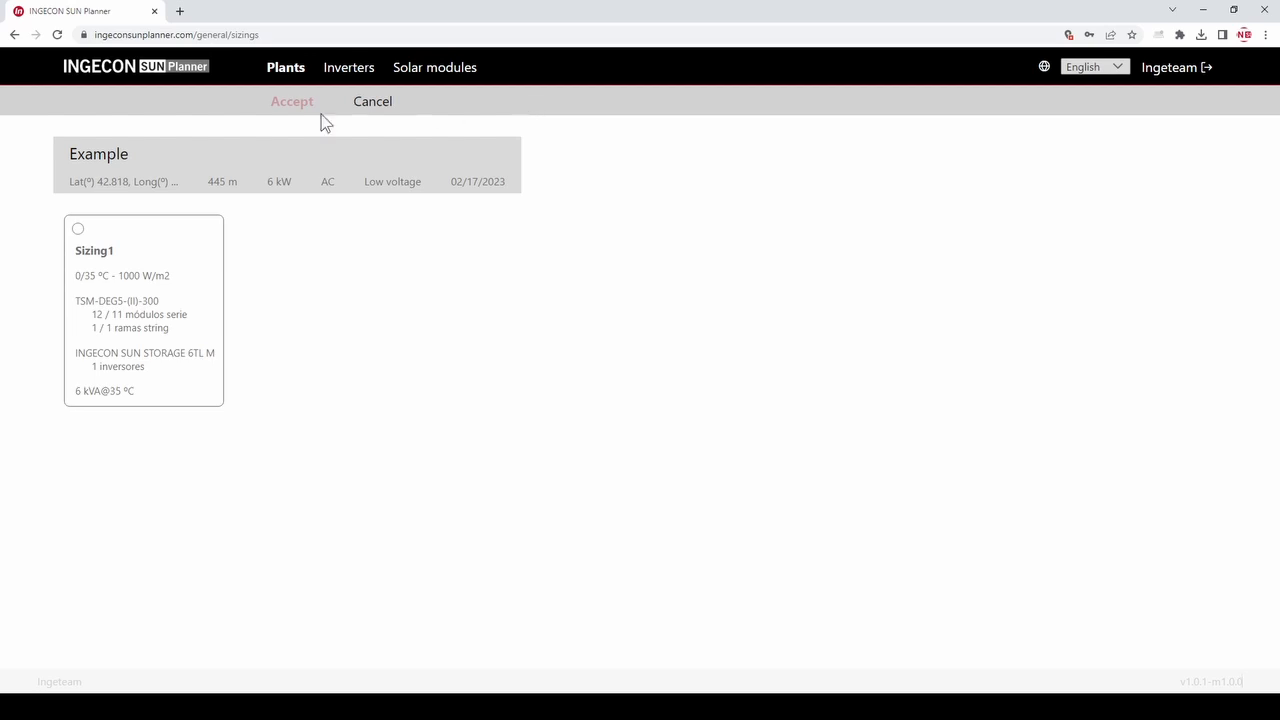
left_click(78, 229)
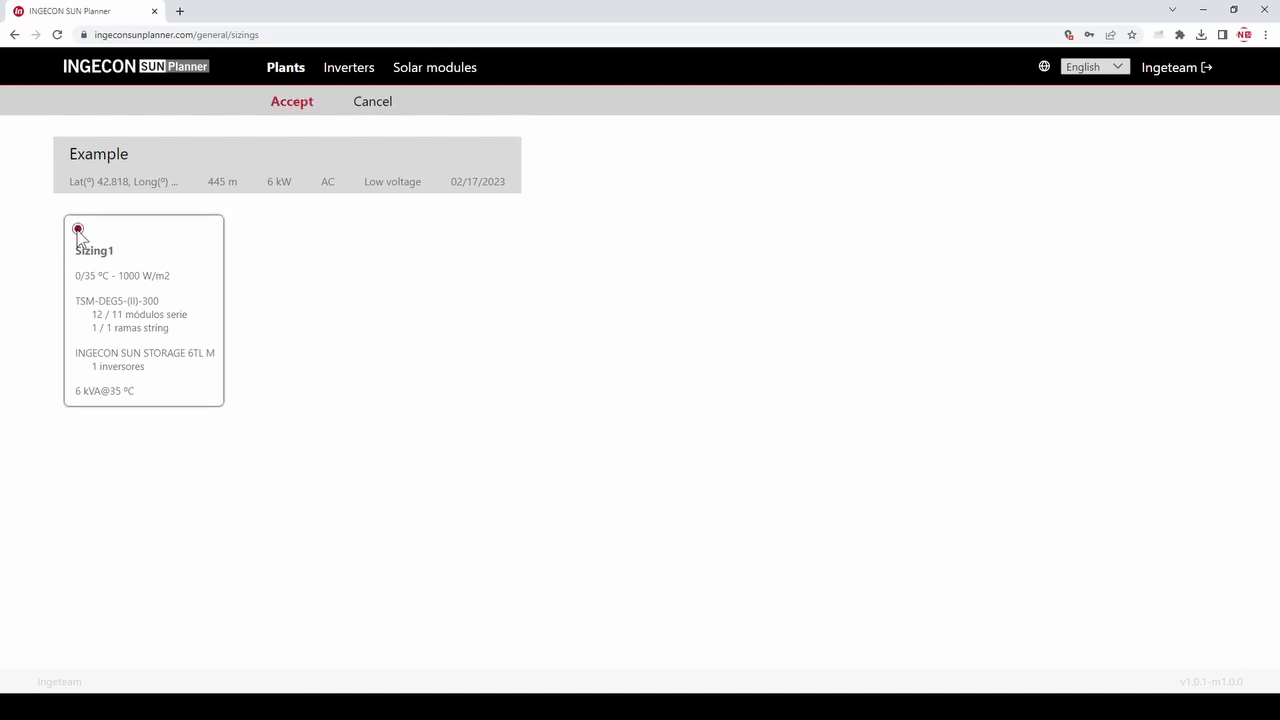
left_click(292, 104)
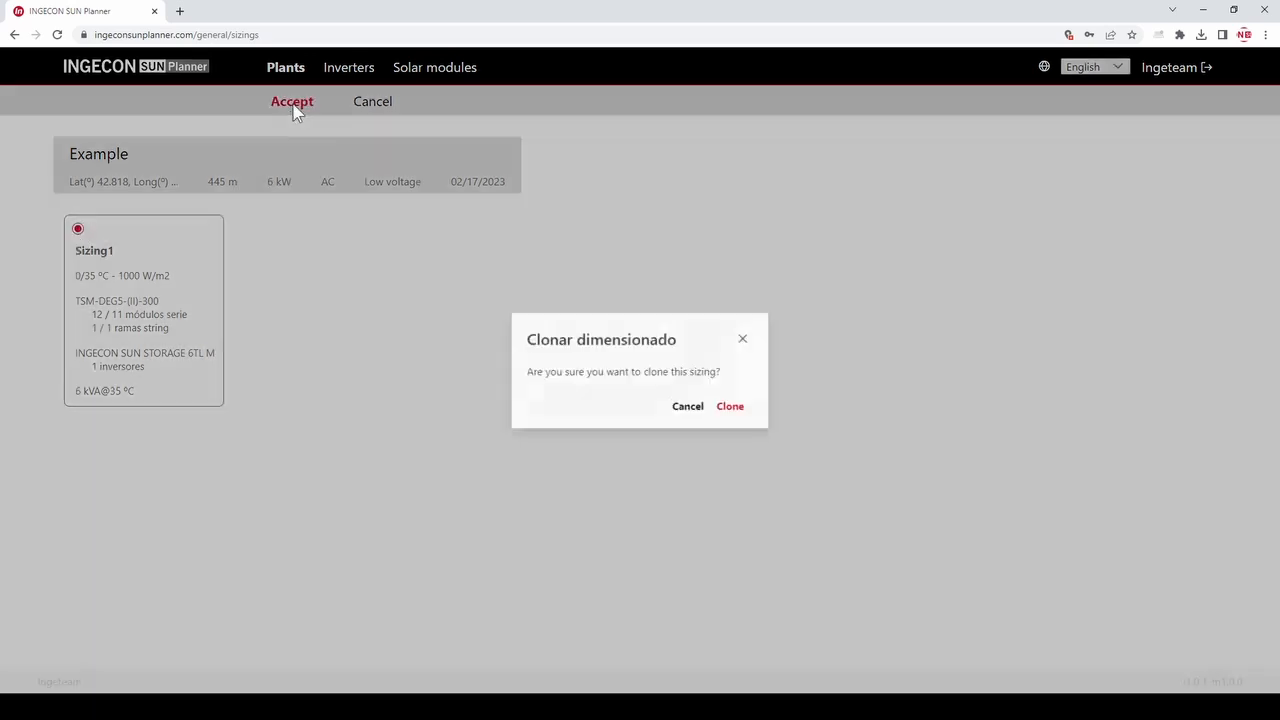
left_click(735, 410)
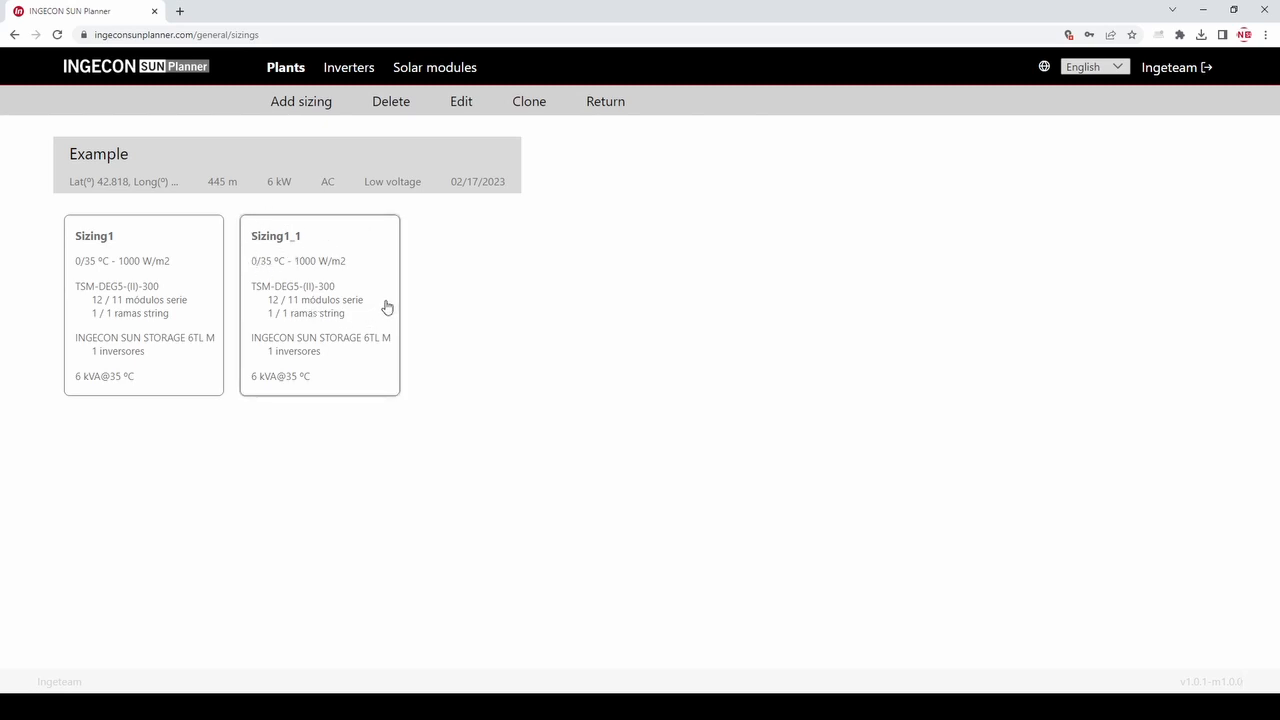
Step: Edit the cloned sizing Sizing1_1 and set its maximum environment temperature to 40 ºC
left_click(460, 104)
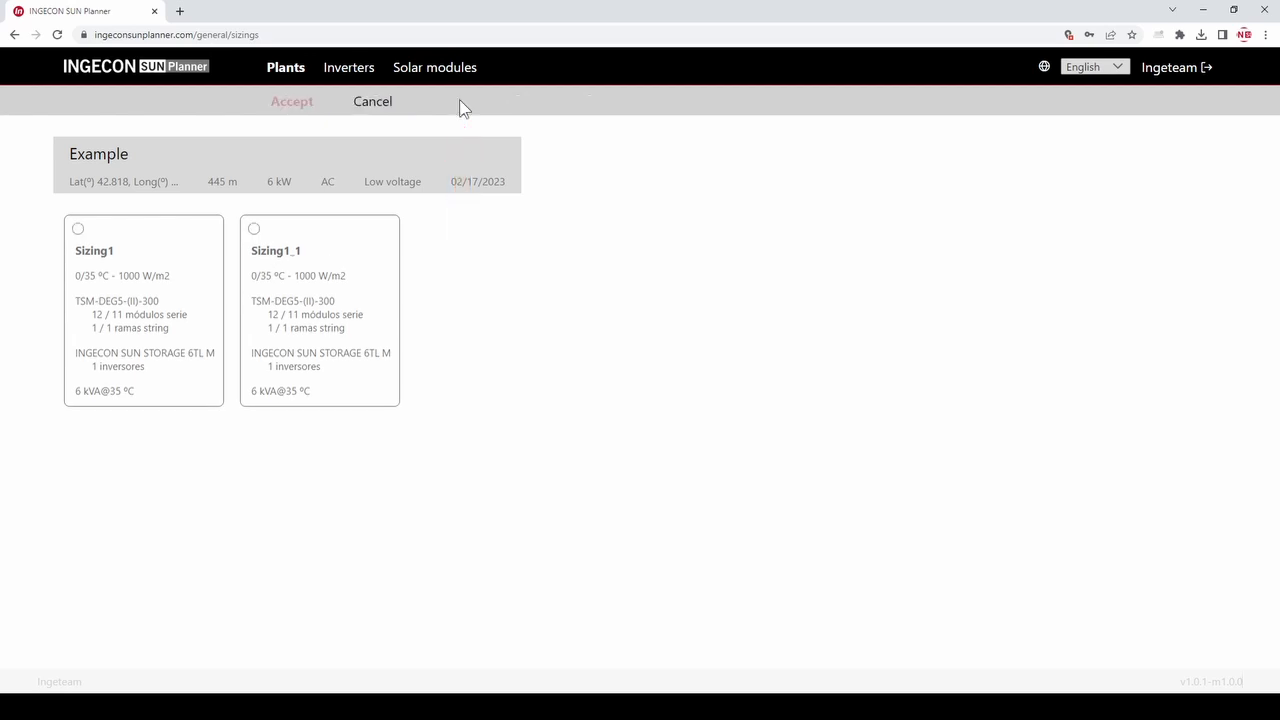
left_click(254, 229)
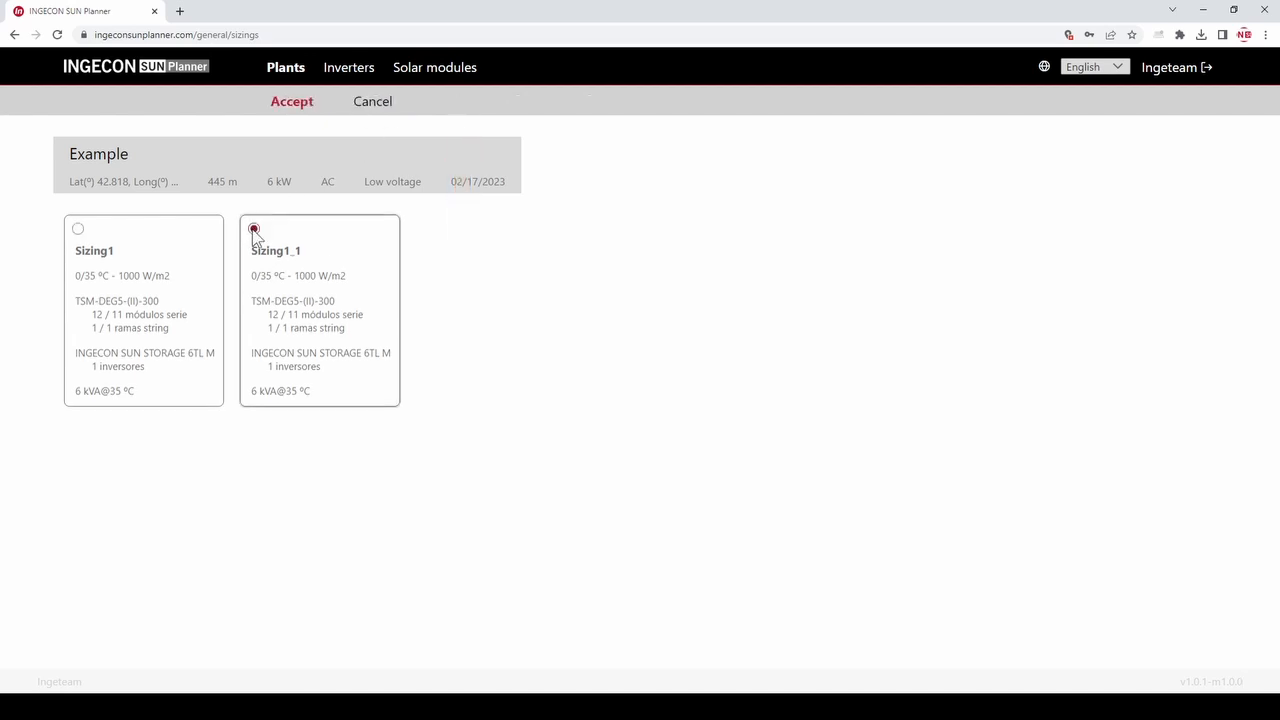
left_click(298, 106)
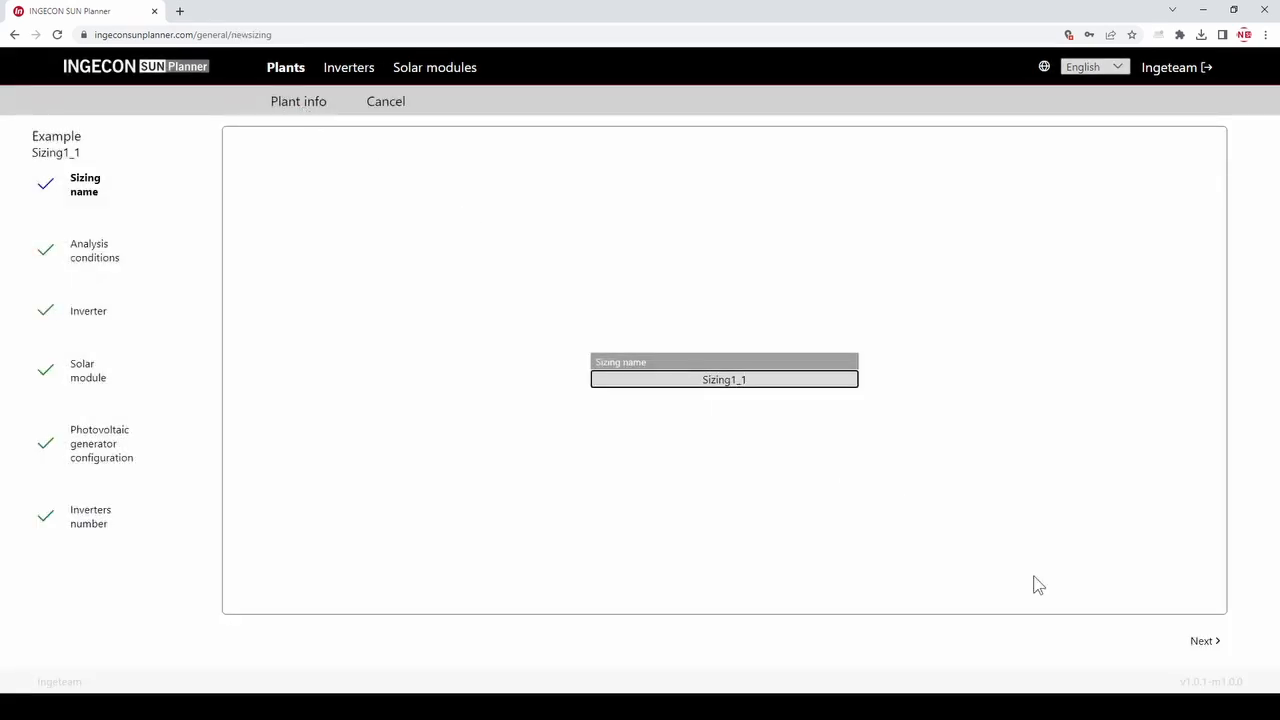
left_click(1205, 642)
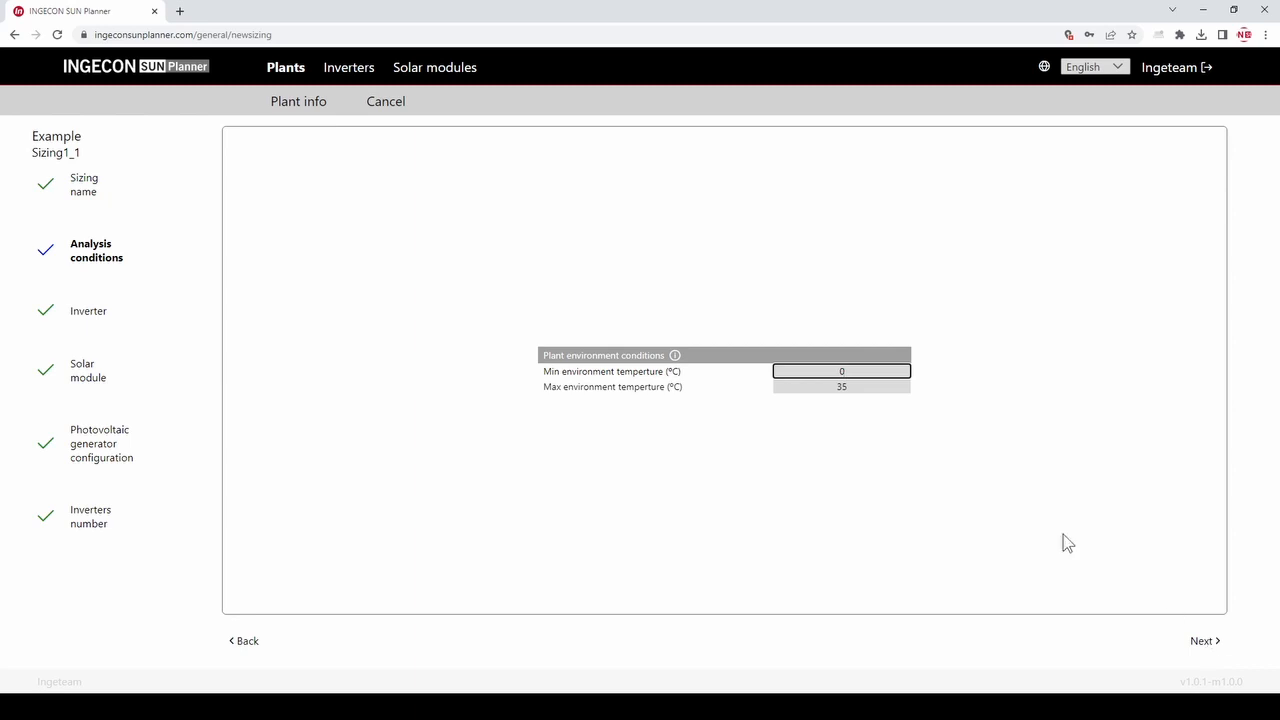
left_click(862, 386)
left_click_drag(862, 386, 812, 383)
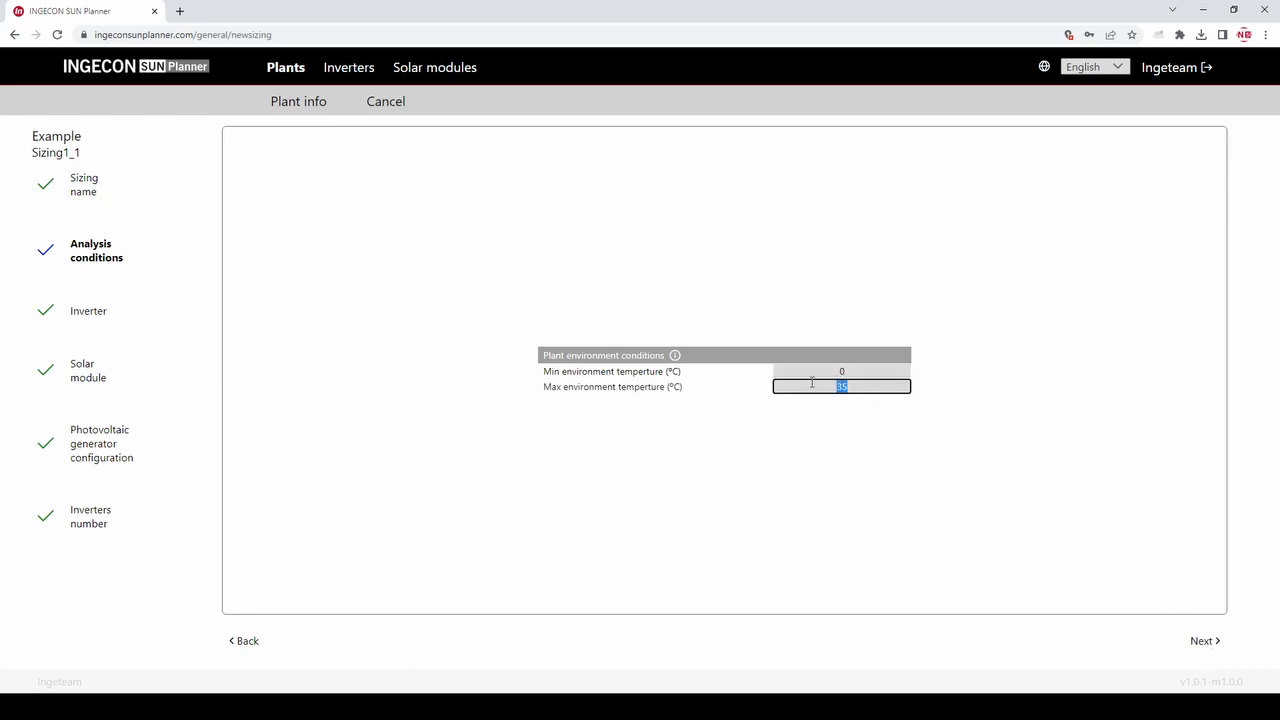
type("40")
left_click(1203, 644)
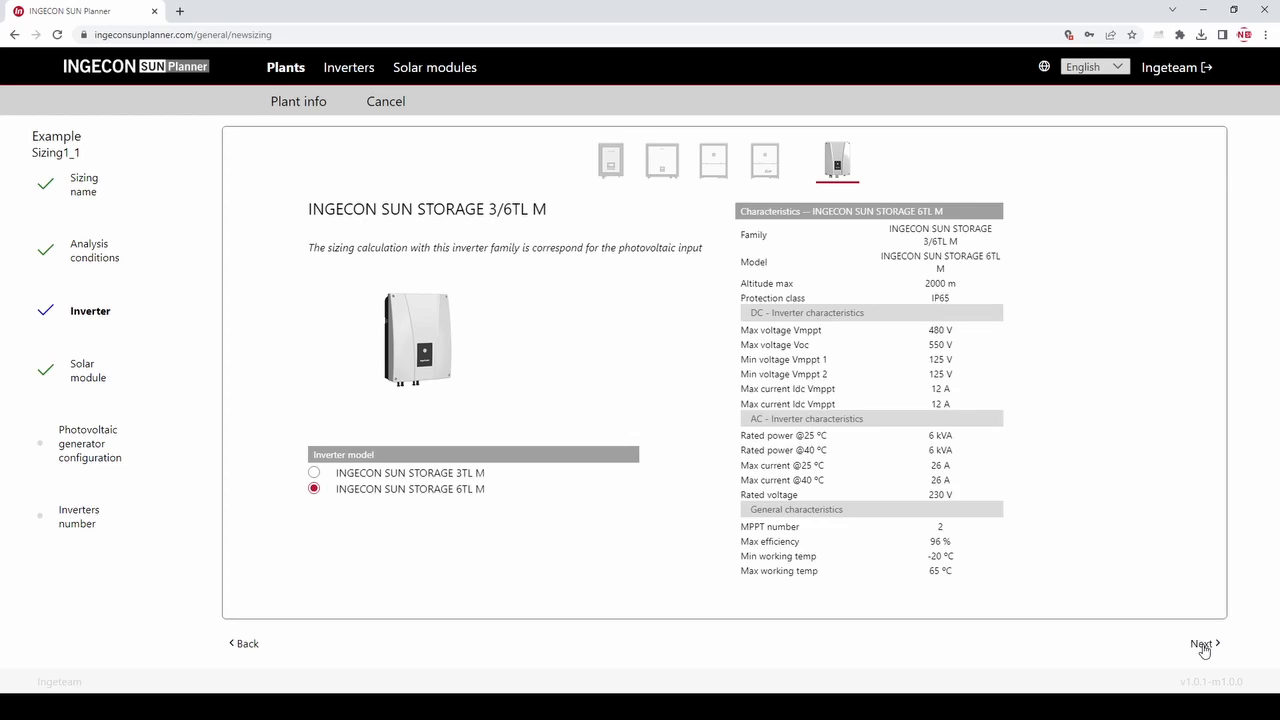
Step: Update Sizing1_1 keeping its inverter, solar module and generator configuration, and view the generator configuration page of its report
left_click(1203, 645)
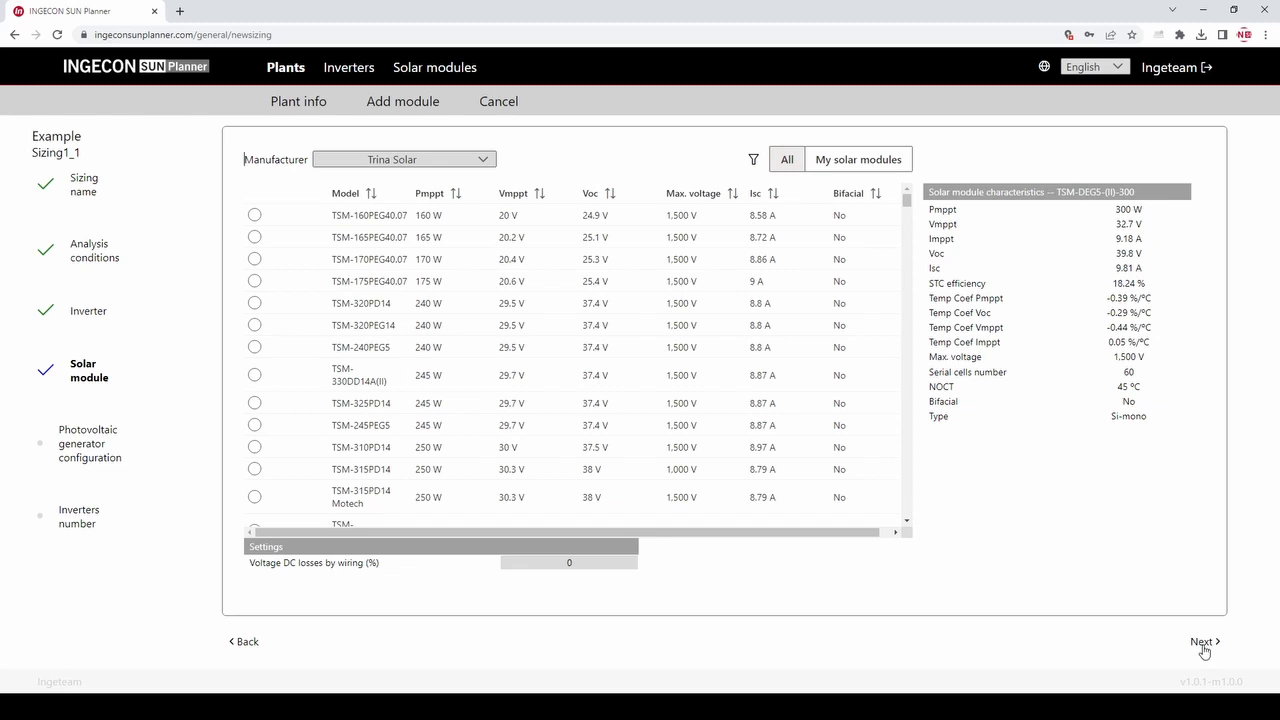
left_click(1206, 649)
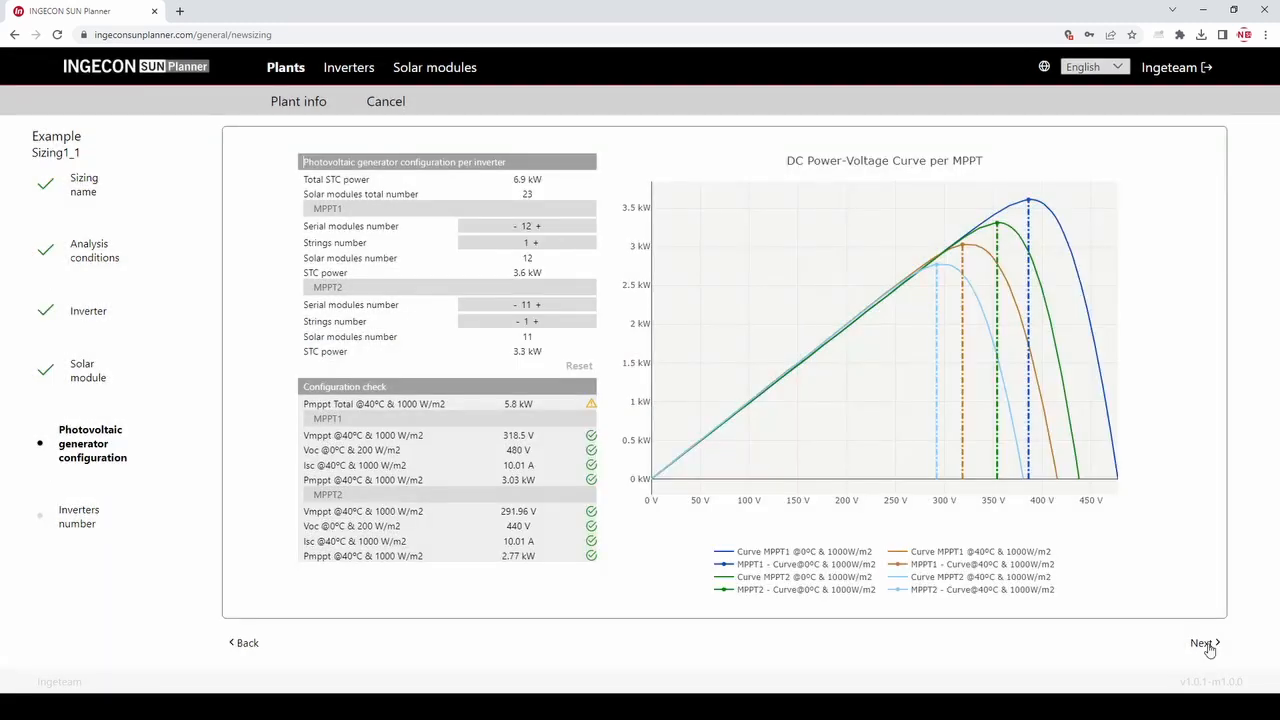
left_click(1204, 644)
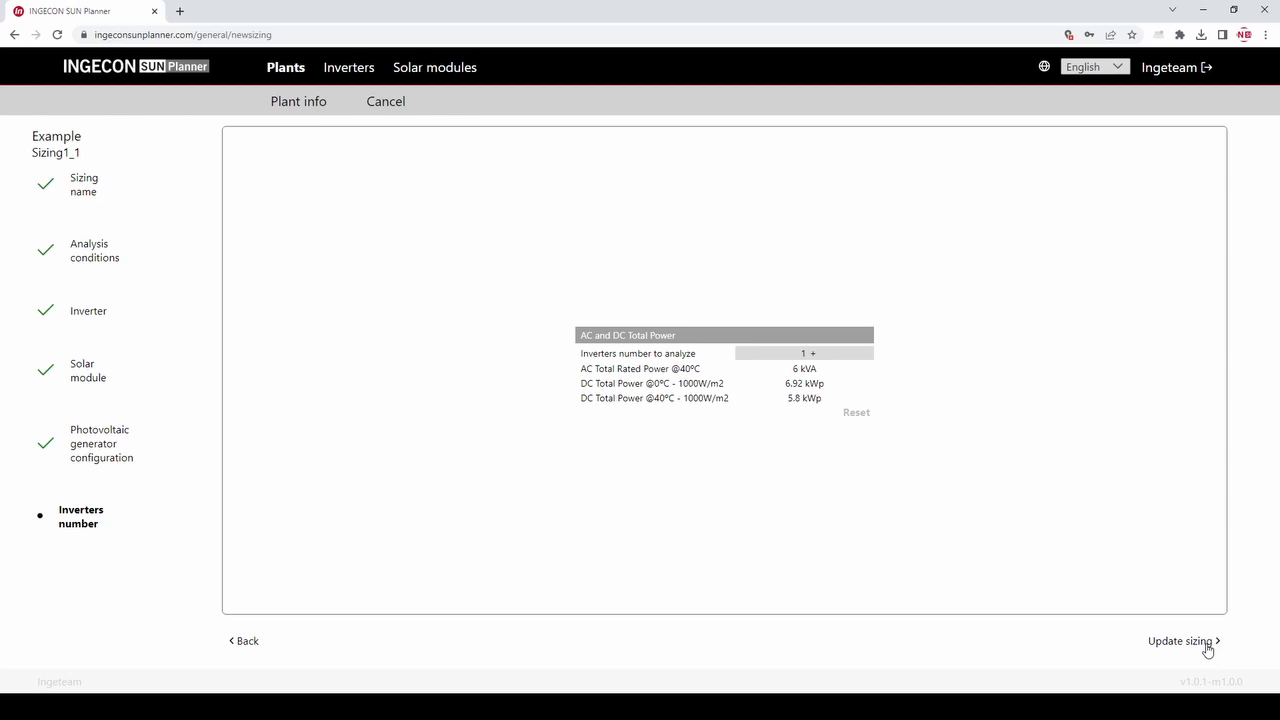
left_click(1207, 648)
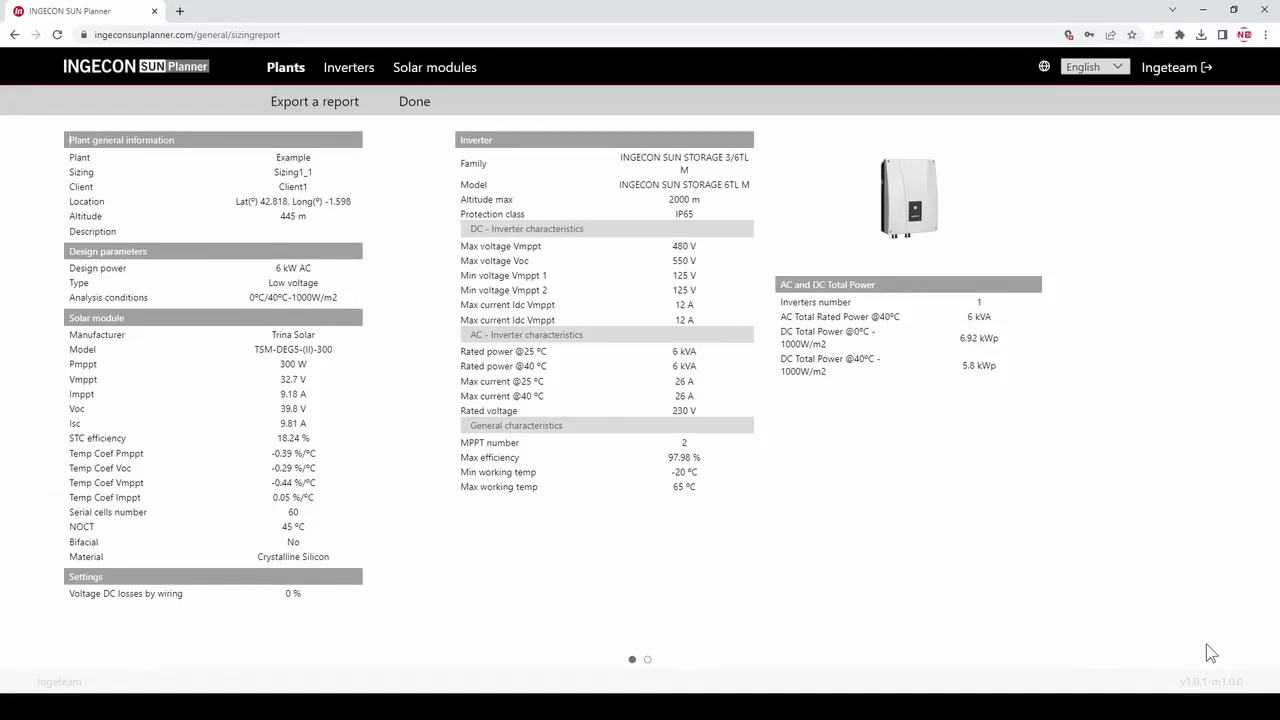
left_click(647, 660)
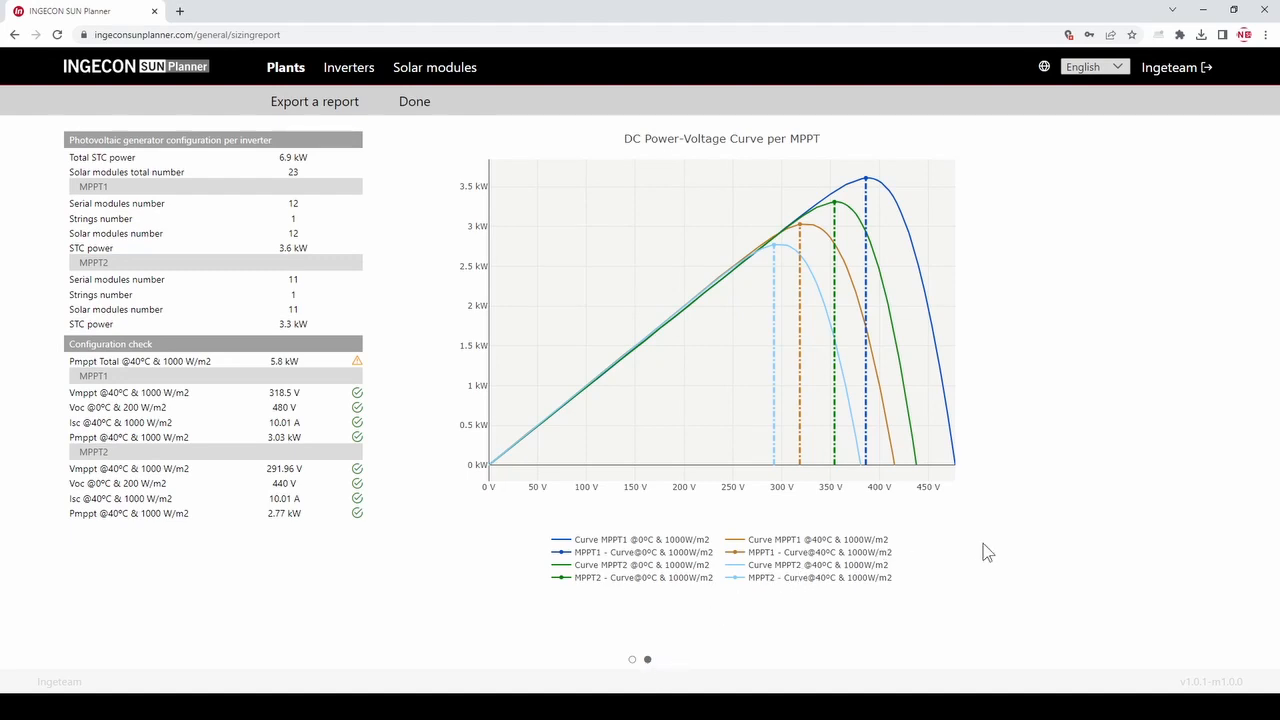
Step: Finish viewing the report and delete the sizing Sizing1_1 from the Example plant
left_click(414, 102)
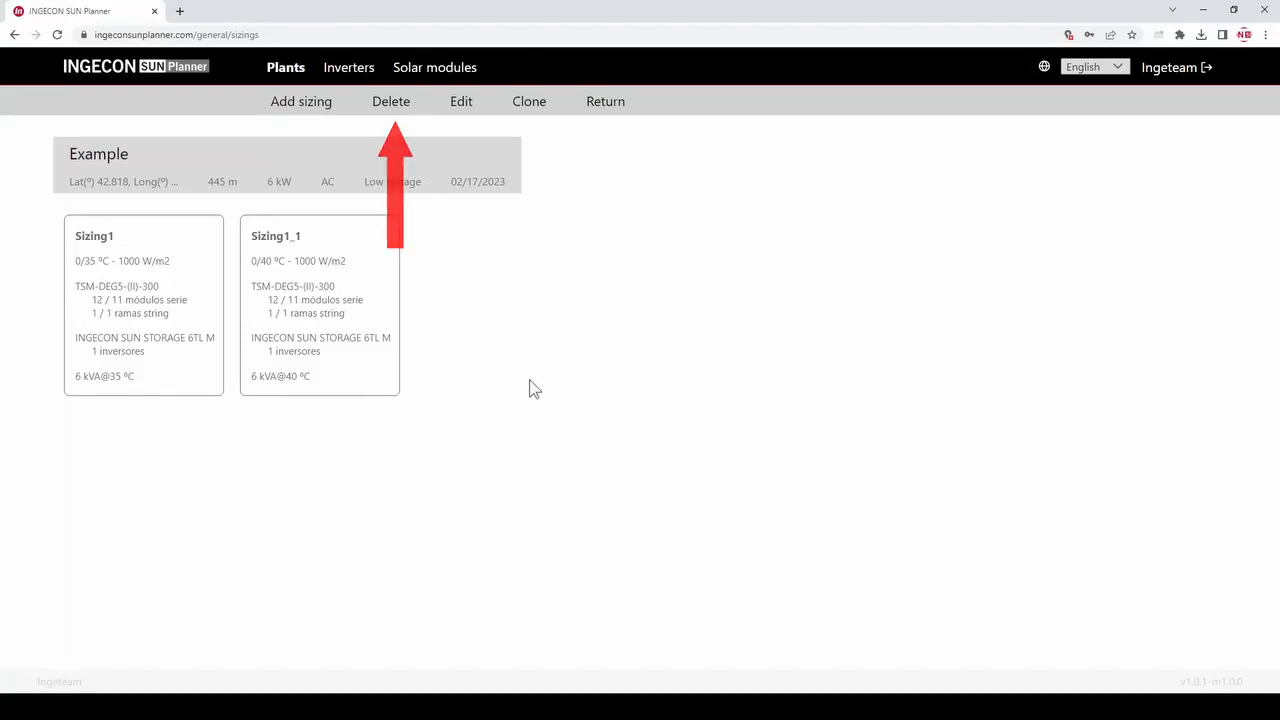
left_click(395, 106)
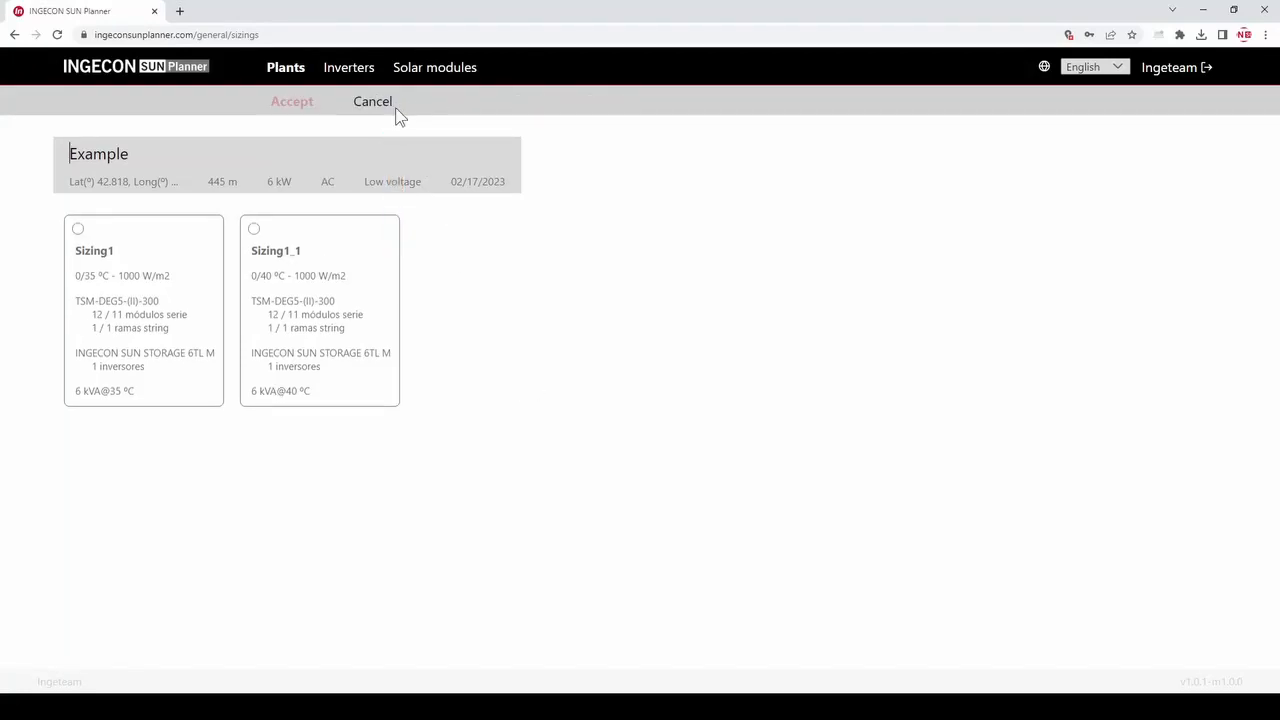
left_click(255, 230)
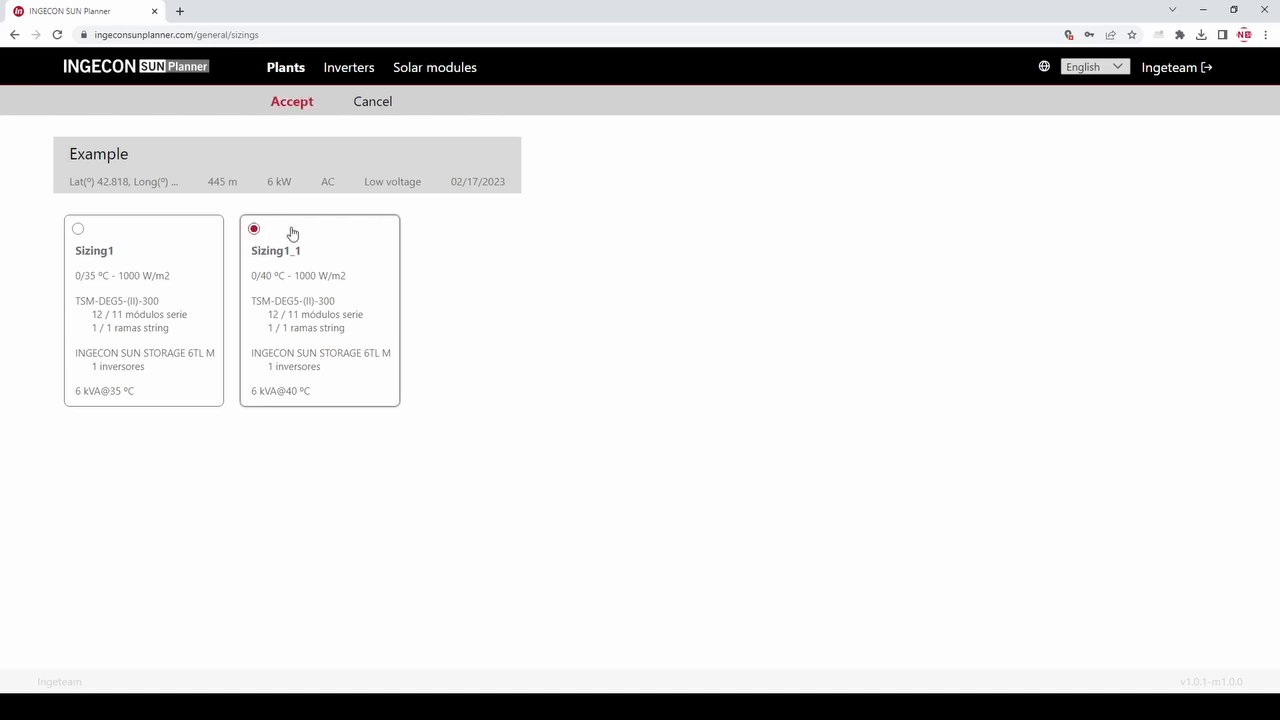
left_click(290, 101)
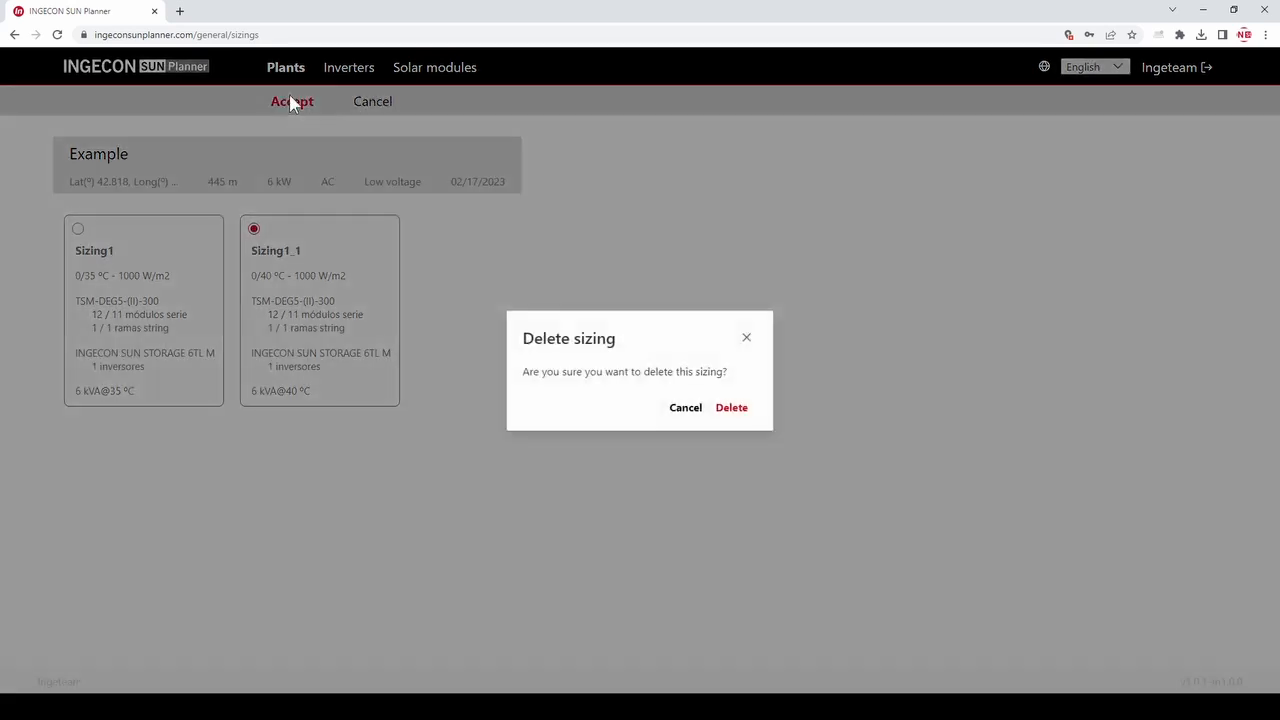
left_click(741, 410)
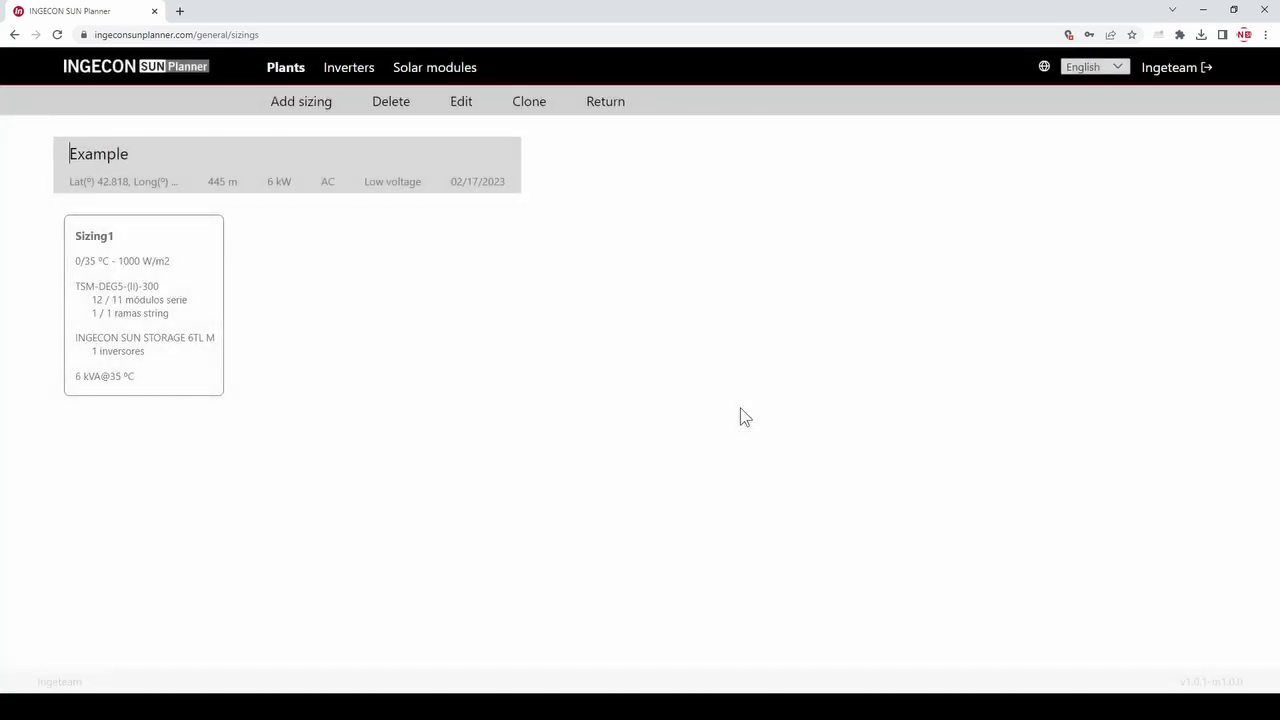
Step: Look through the list of plants, the inverter families and the solar module catalogue
left_click(285, 72)
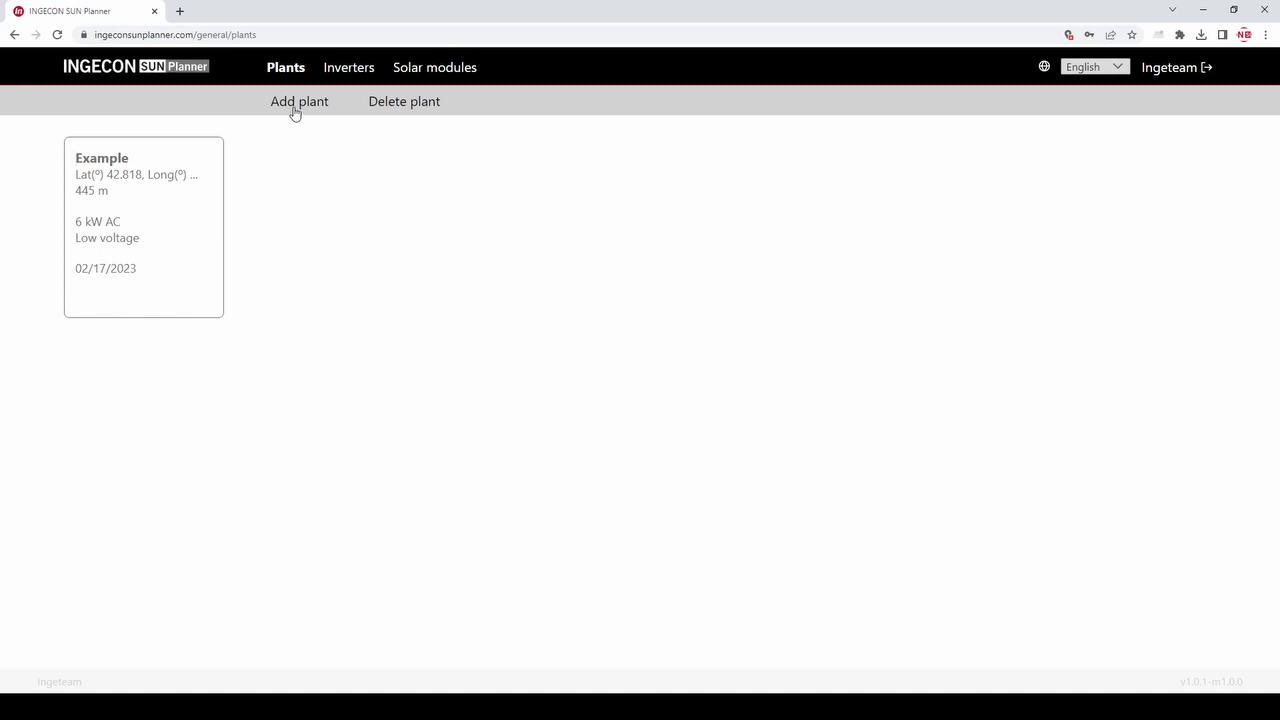
left_click(349, 70)
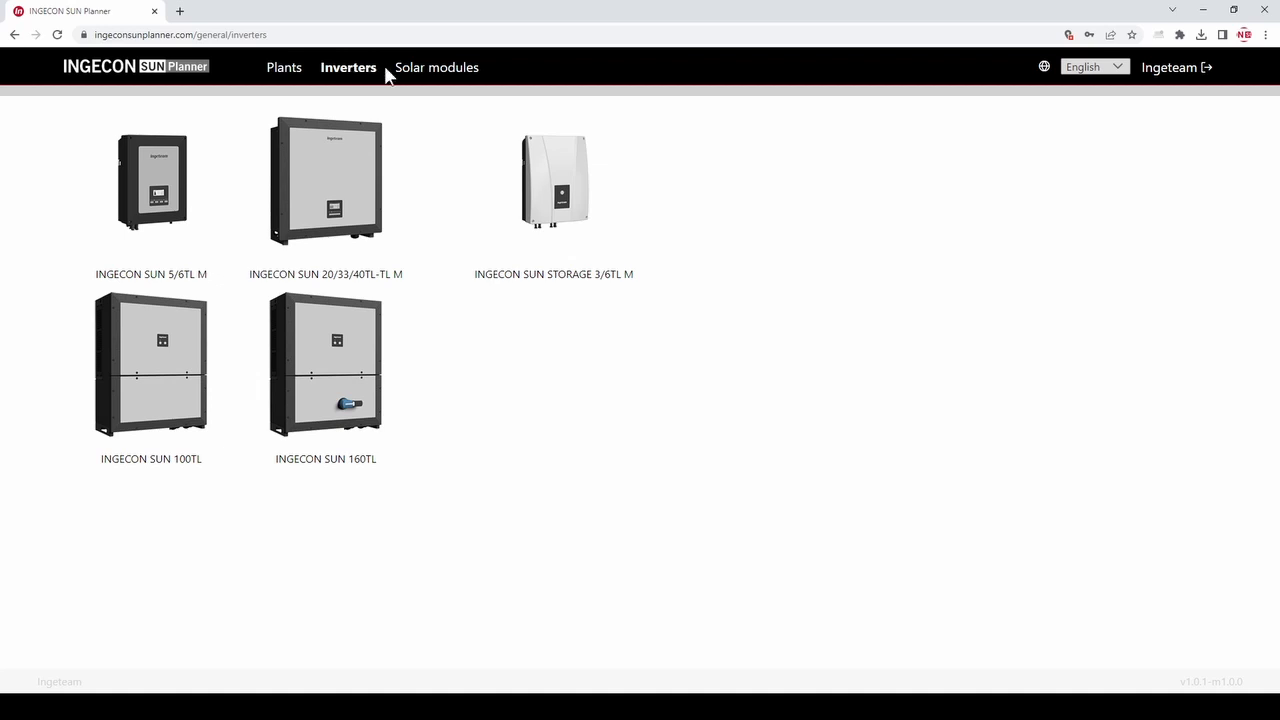
left_click(440, 72)
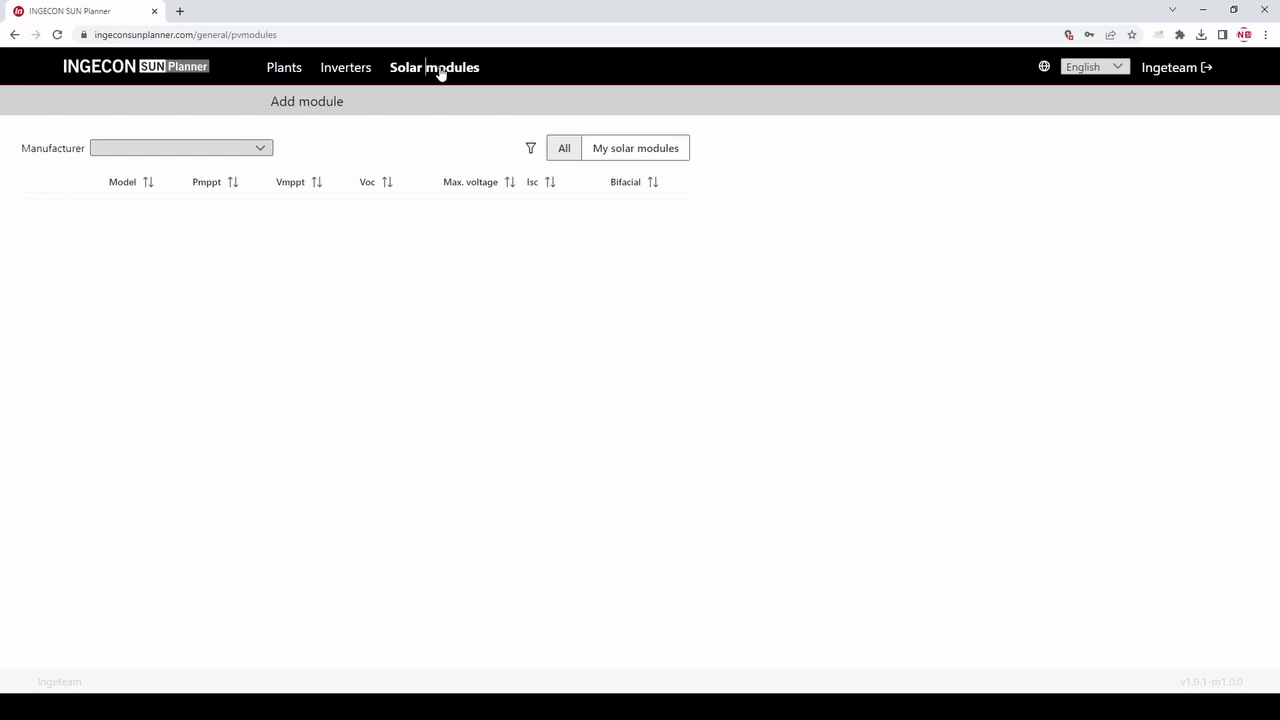
Step: Check the manufacturer choices for solar modules and filter the catalogue to My solar modules
left_click(259, 149)
left_click(260, 149)
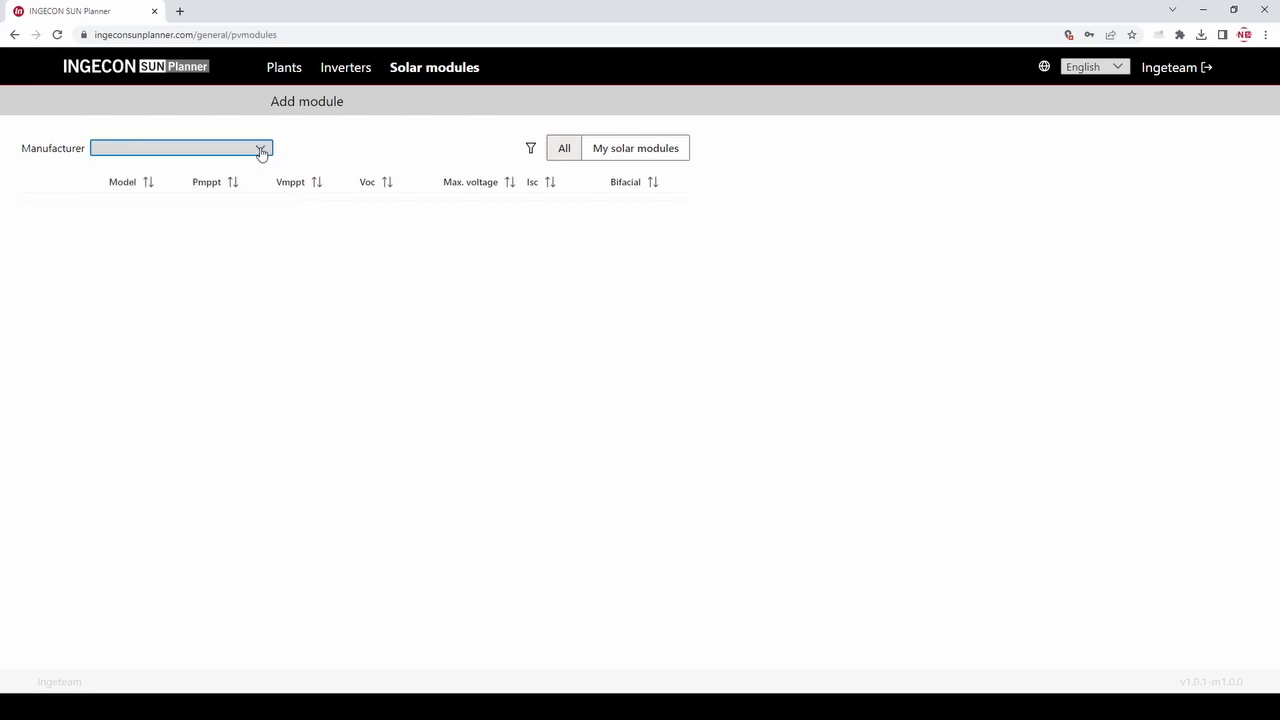
left_click(651, 156)
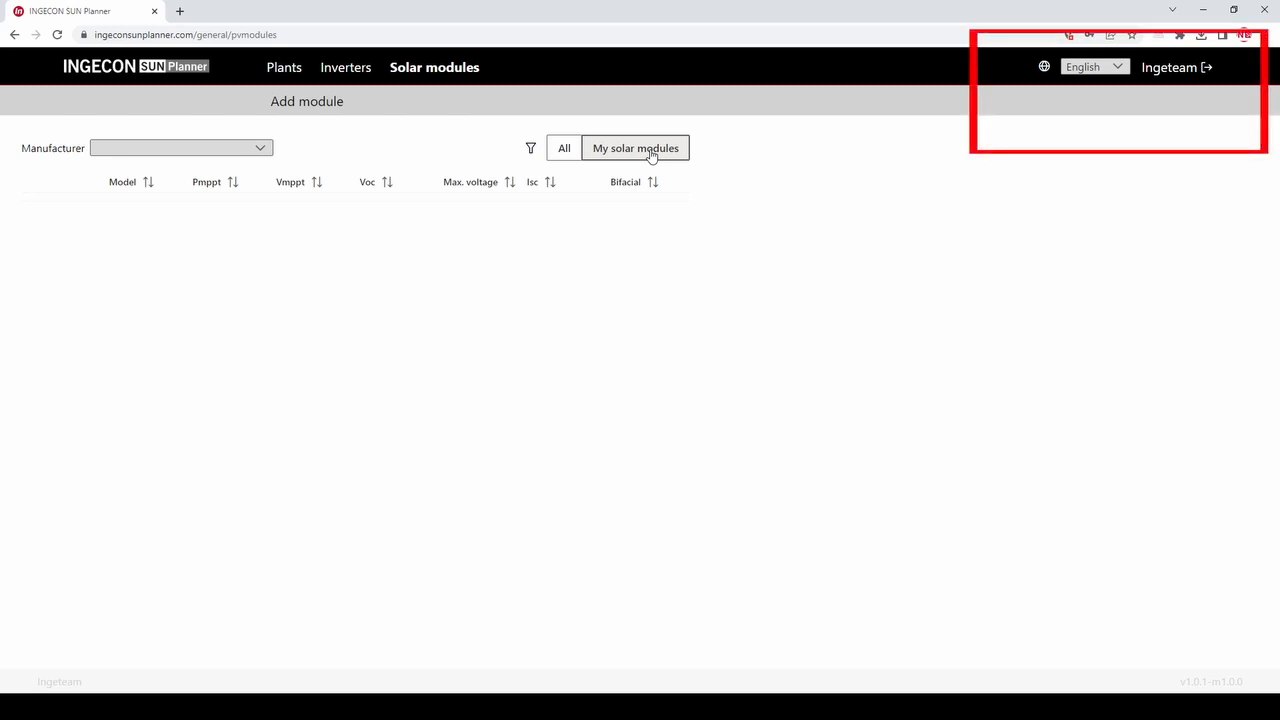
Step: Check the available interface languages, keep English, and log out of the account
left_click(1120, 67)
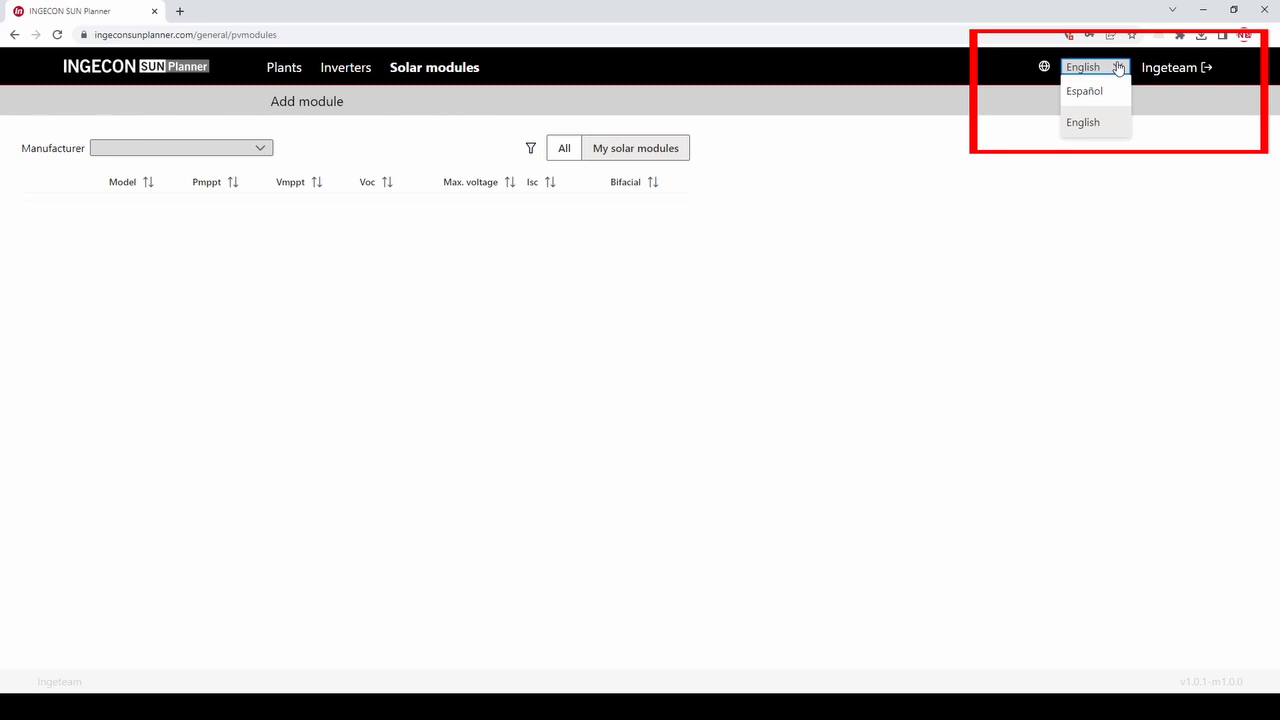
left_click(1119, 67)
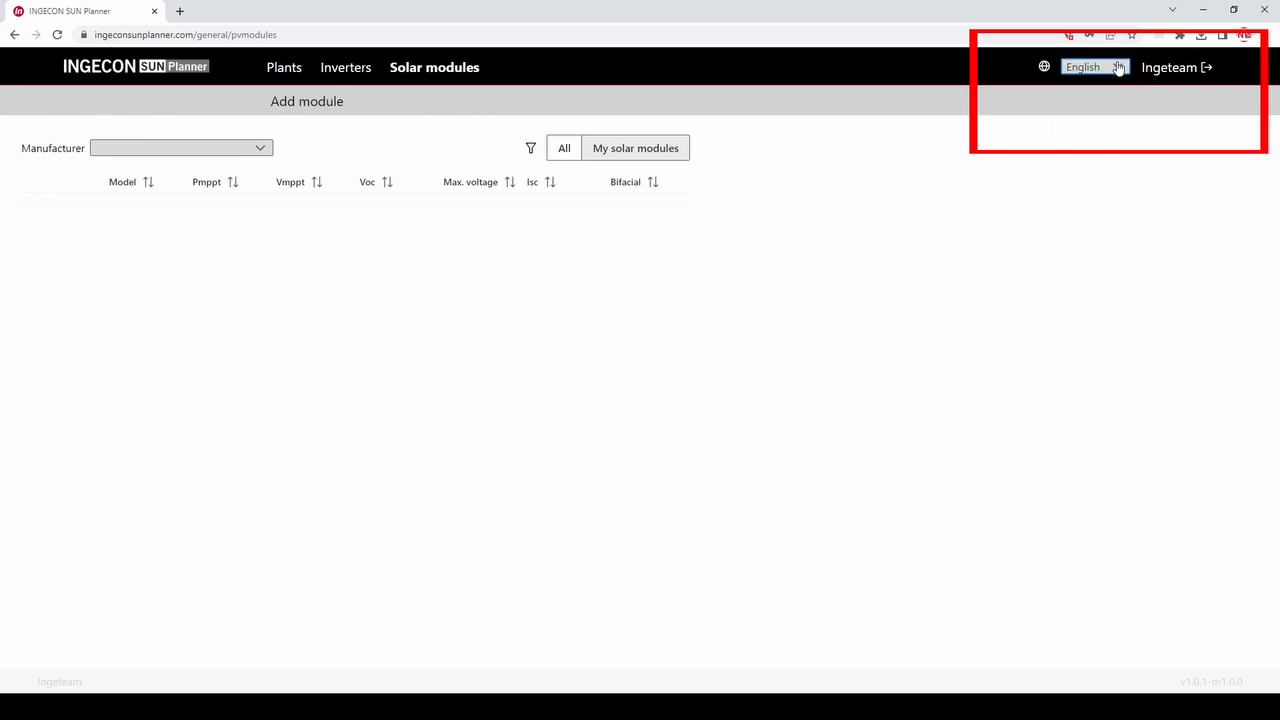
left_click(1207, 68)
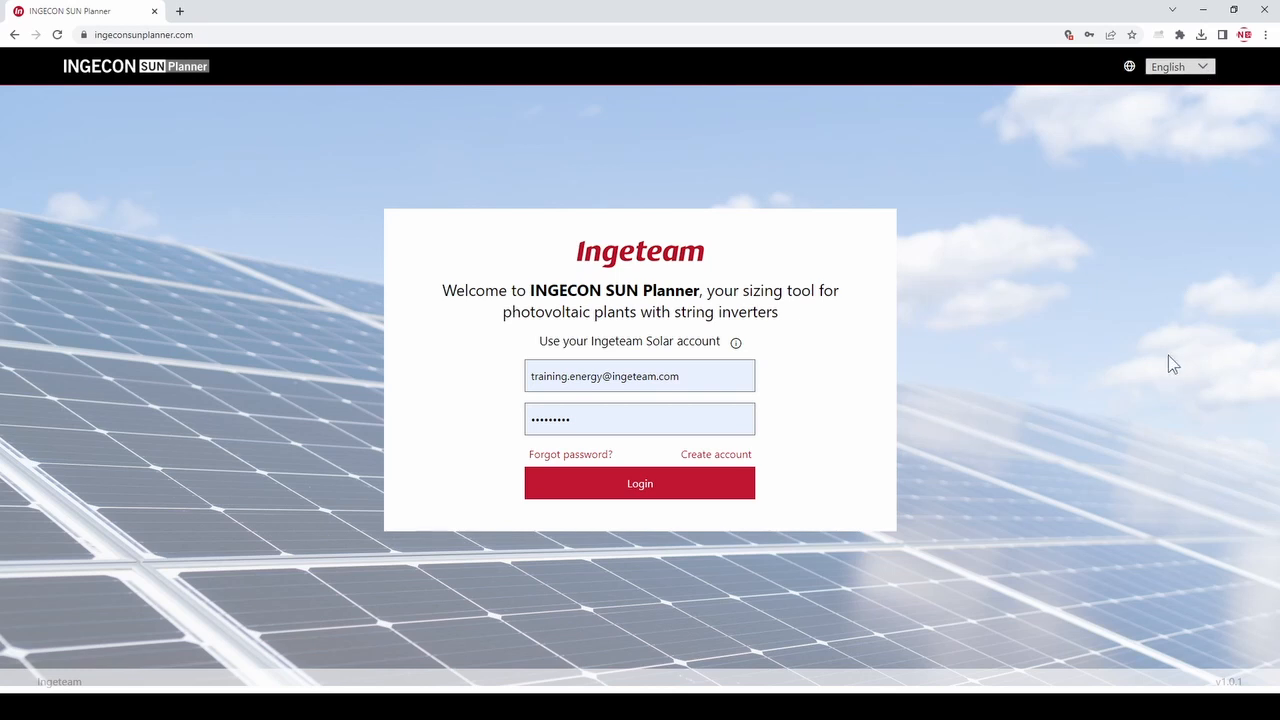